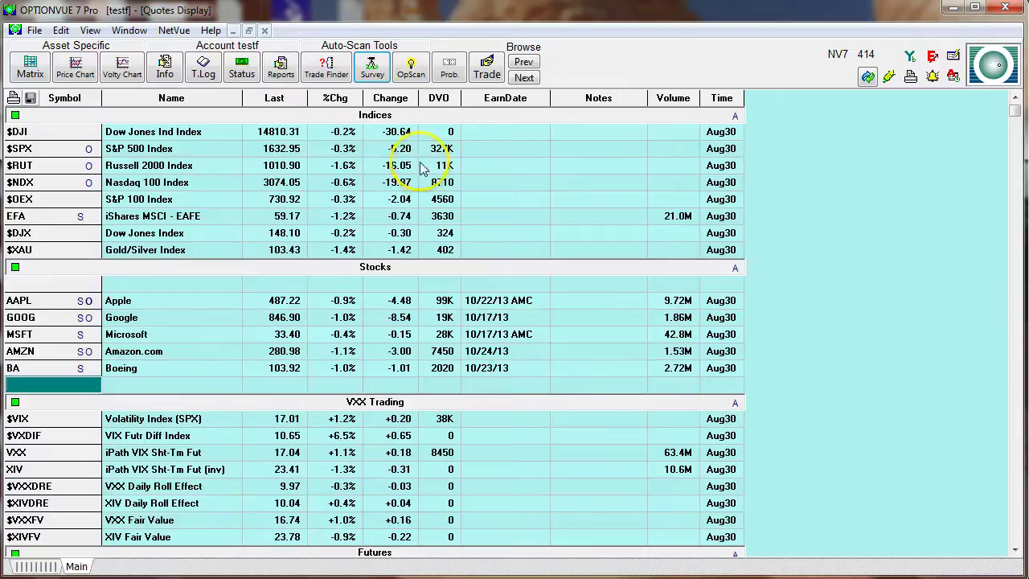
# Open the Data Base Survey form from the Auto-Scan Tools toolbar.
pyautogui.click(380, 72)
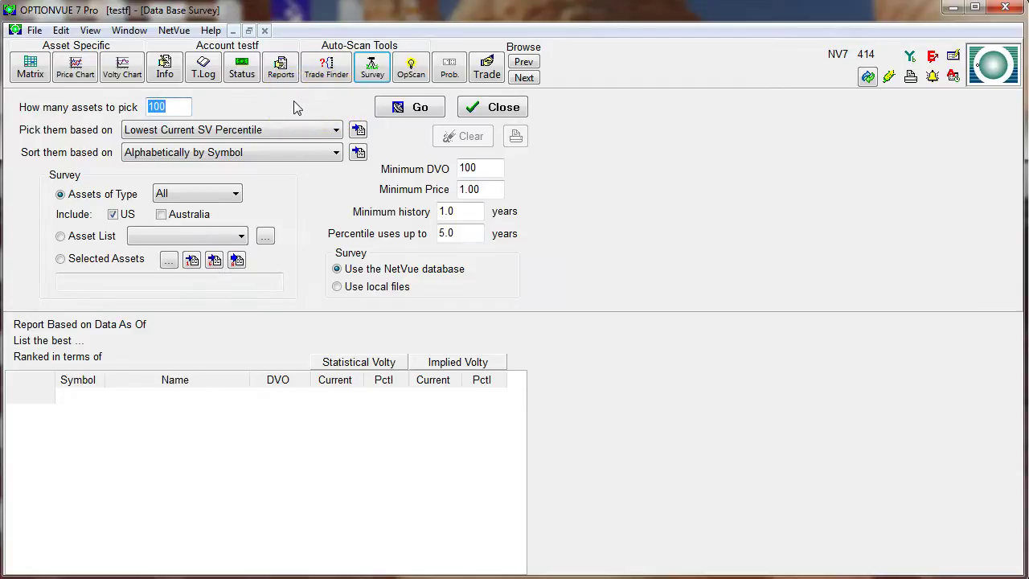
# Set the survey to pick 5000 assets and bring up the pick-criterion choices.
pyautogui.write('5000')
pyautogui.press('Tab')
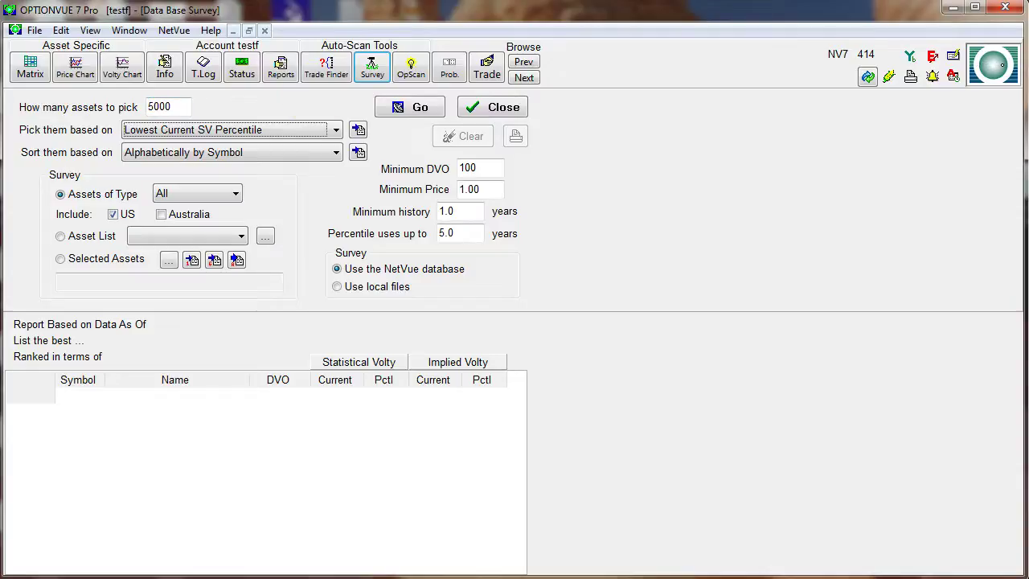
pyautogui.click(312, 138)
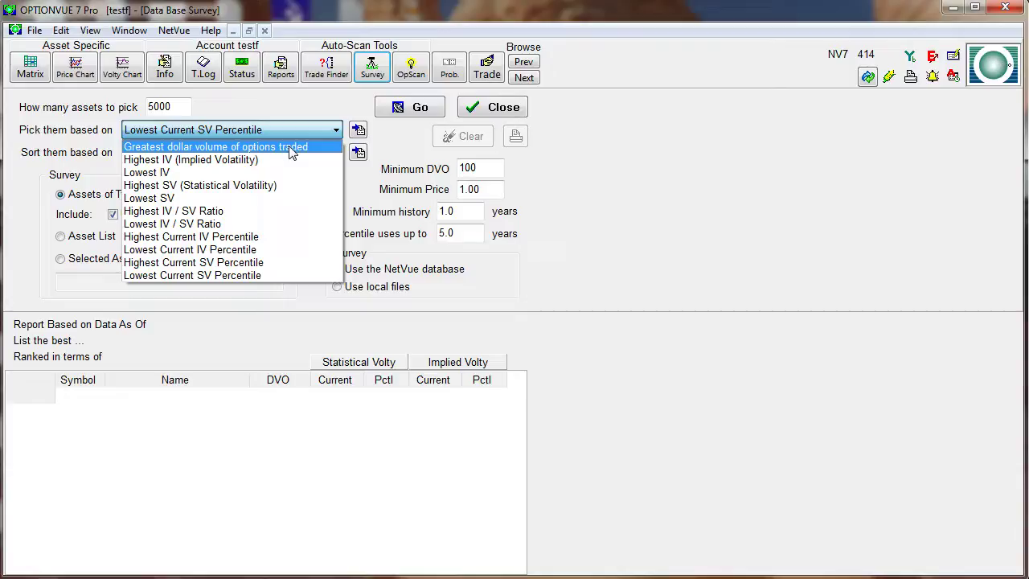
# Pick and sort assets by greatest dollar volume of options traded, keeping asset type All.
pyautogui.click(133, 146)
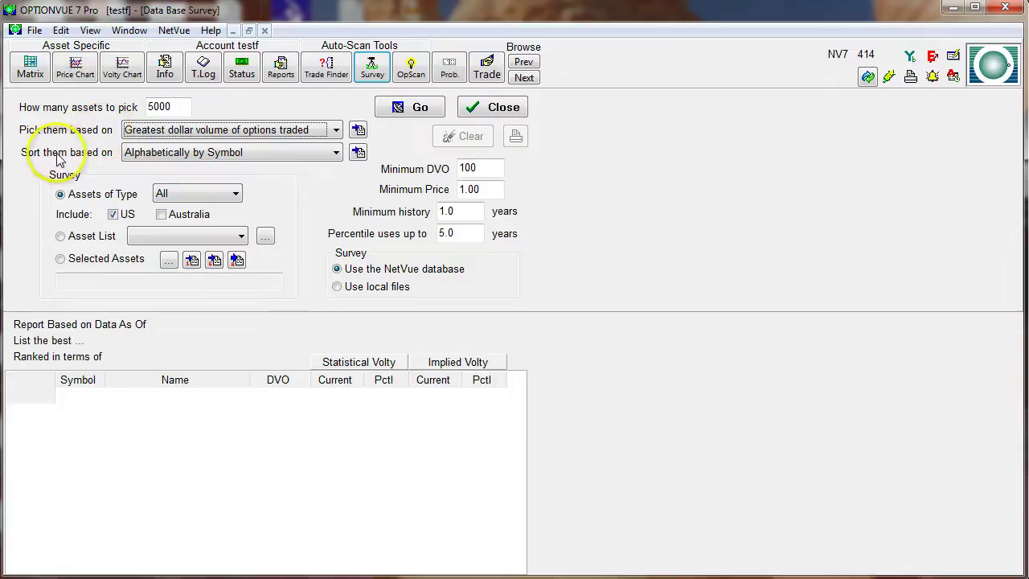
pyautogui.click(193, 157)
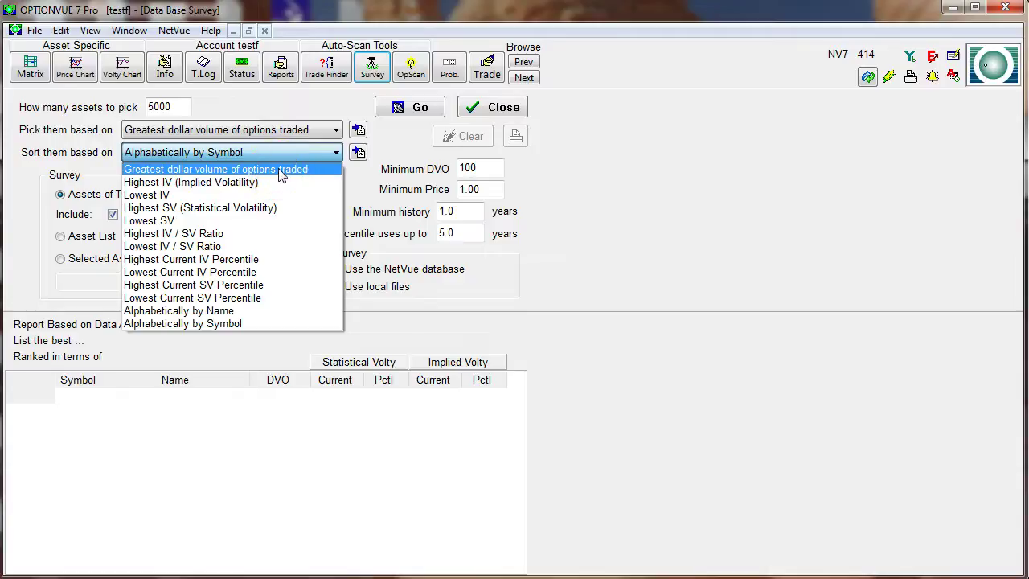
pyautogui.moveTo(279, 175)
pyautogui.mouseDown()
pyautogui.moveTo(260, 273)
pyautogui.moveTo(290, 177)
pyautogui.mouseUp()
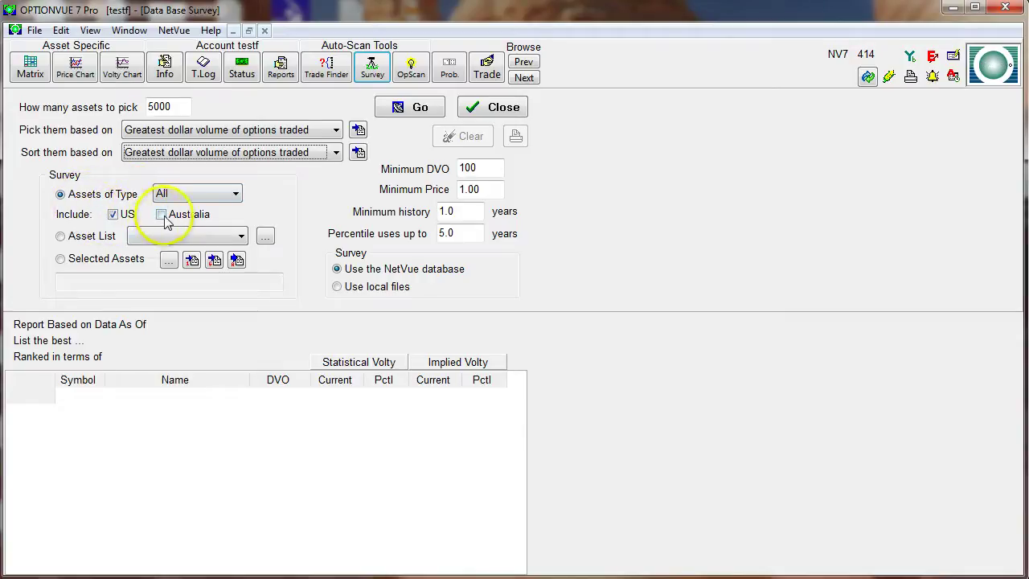
pyautogui.click(183, 194)
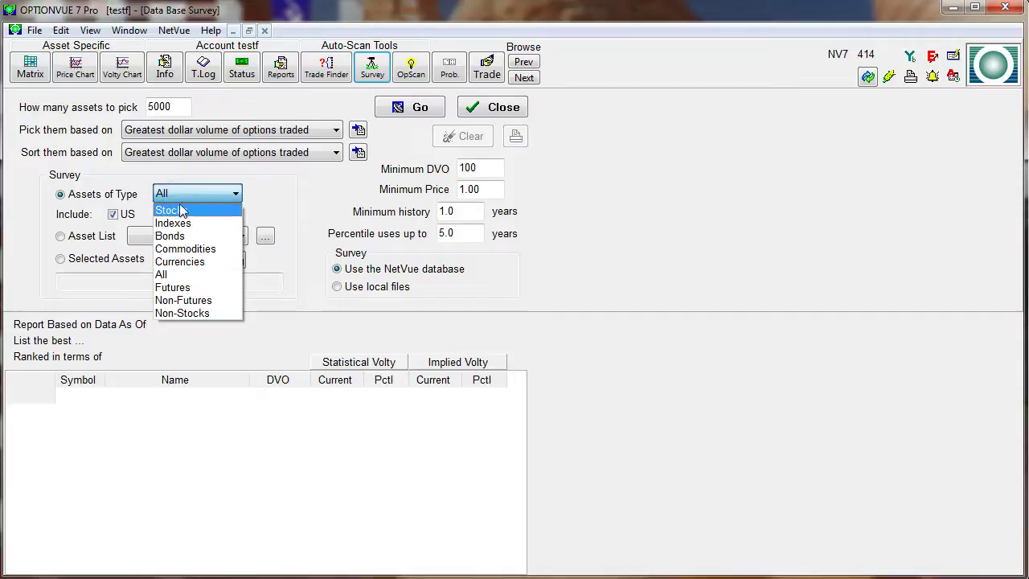
pyautogui.click(177, 274)
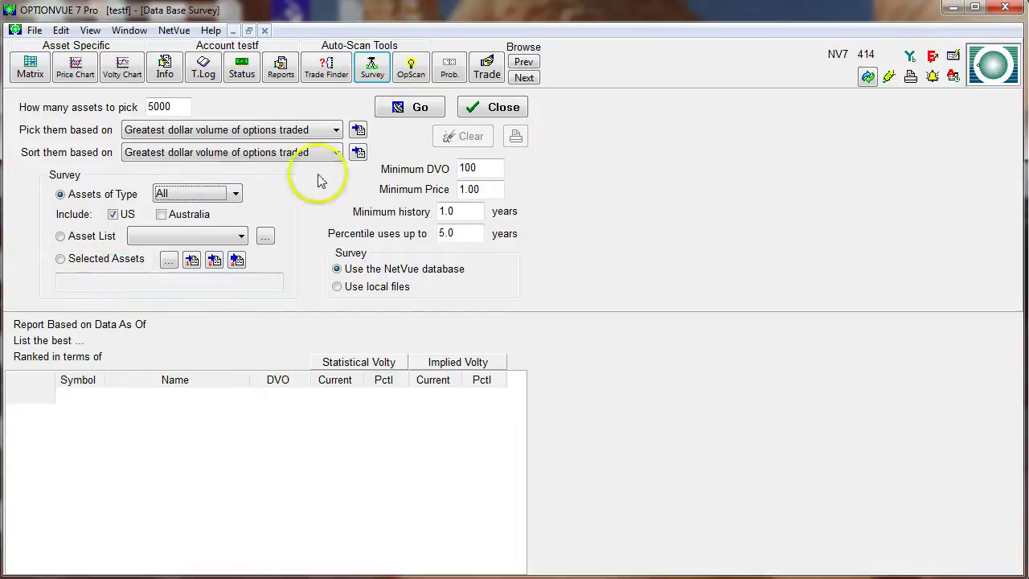
# Set Minimum DVO to 1, keeping minimum price 1.00 and 1.0 years minimum history.
pyautogui.moveTo(475, 168); pyautogui.dragTo(438, 170)
pyautogui.write('1')
pyautogui.press('Tab')
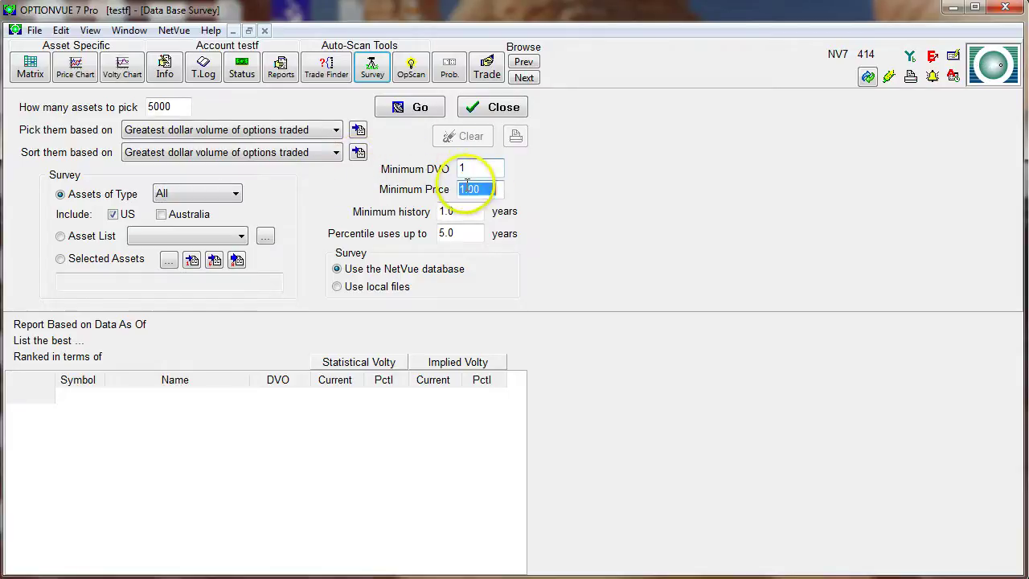
pyautogui.doubleClick(462, 169)
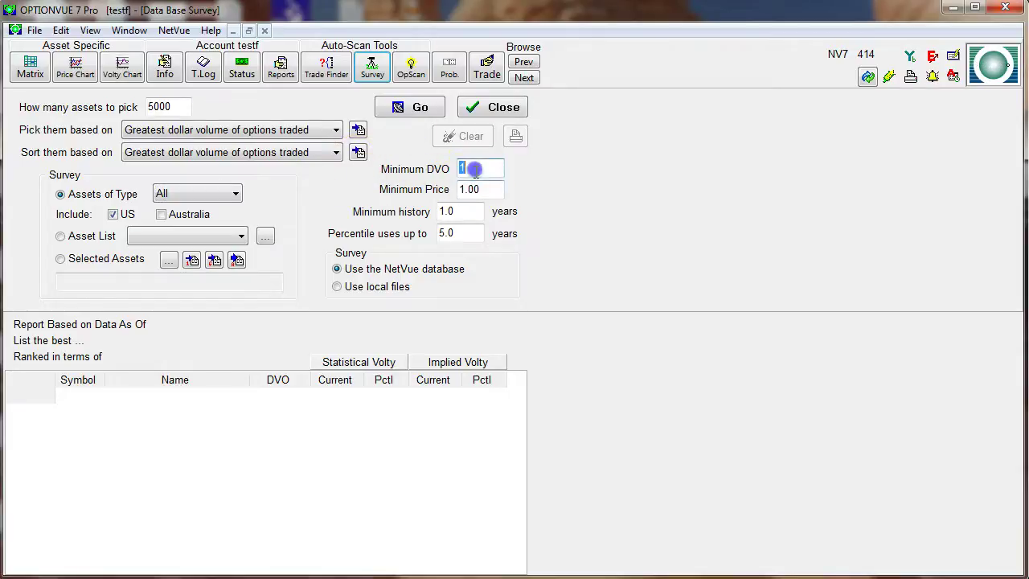
pyautogui.doubleClick(479, 190)
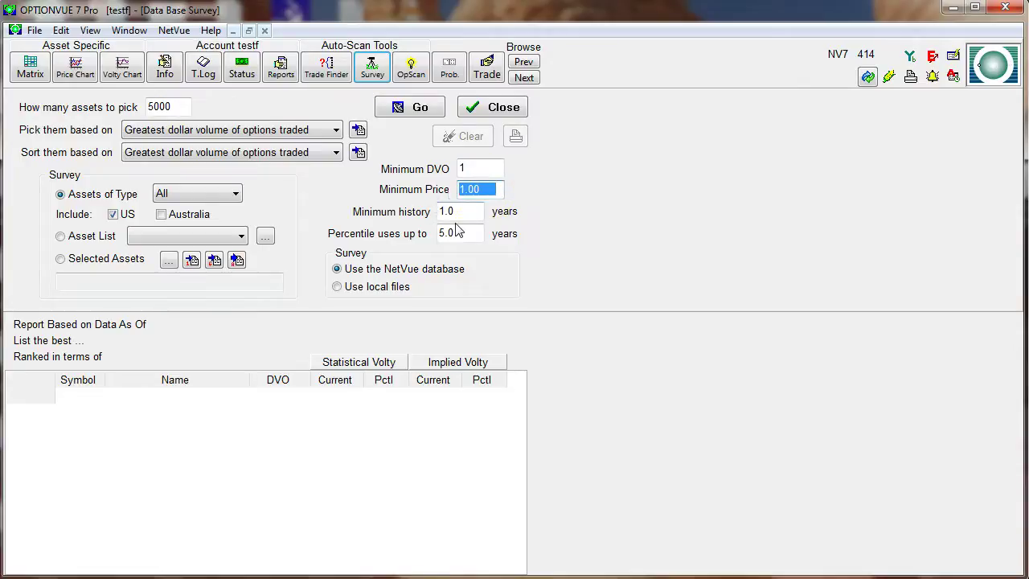
pyautogui.click(462, 212)
pyautogui.doubleClick(462, 212)
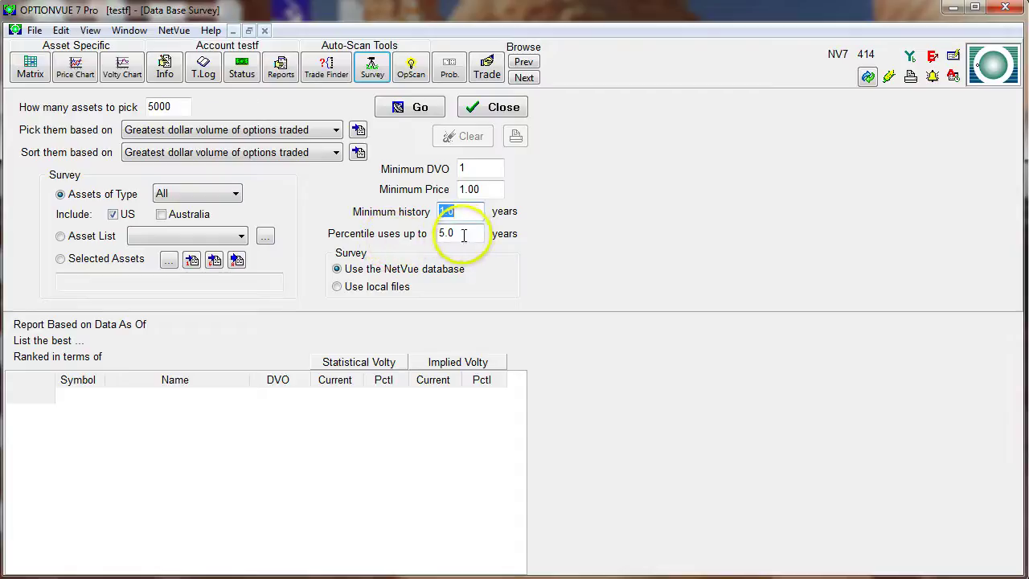
# Run the survey and browse the 5000-asset results to the SGY Stone Energy row.
pyautogui.click(415, 113)
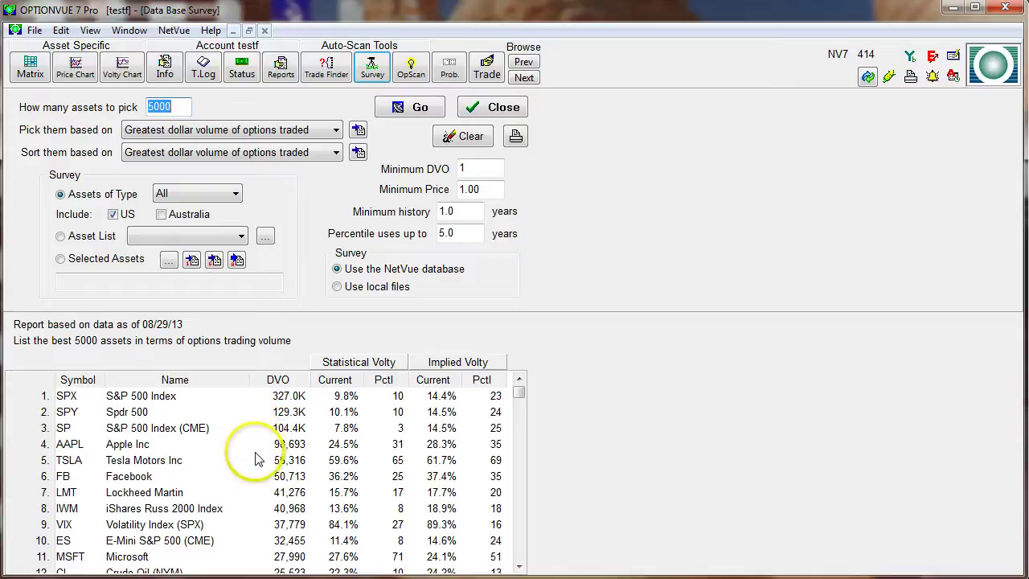
pyautogui.moveTo(518, 394); pyautogui.dragTo(520, 563)
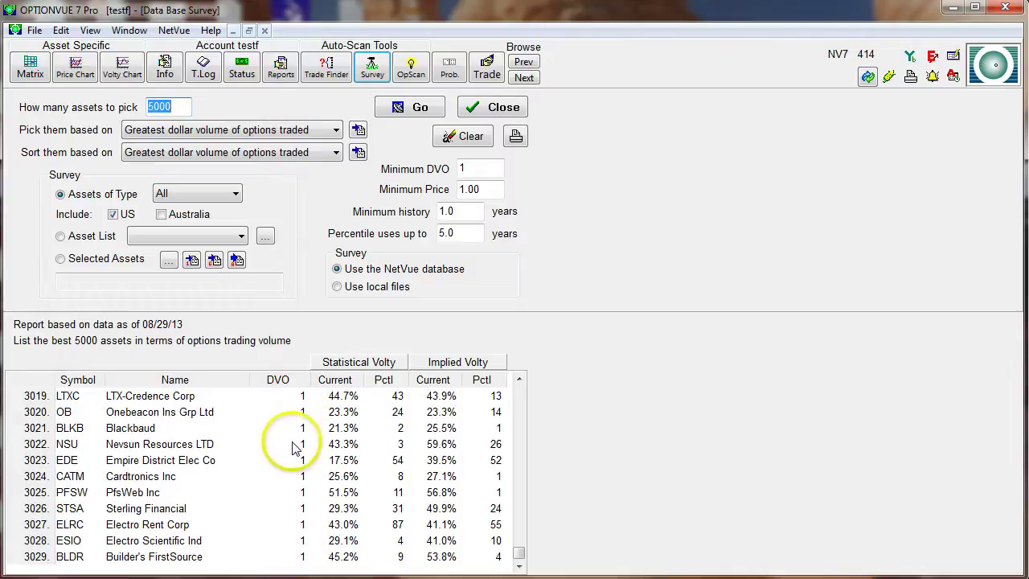
pyautogui.moveTo(519, 556); pyautogui.dragTo(521, 432)
pyautogui.click(519, 408)
pyautogui.click(519, 406)
pyautogui.click(519, 406)
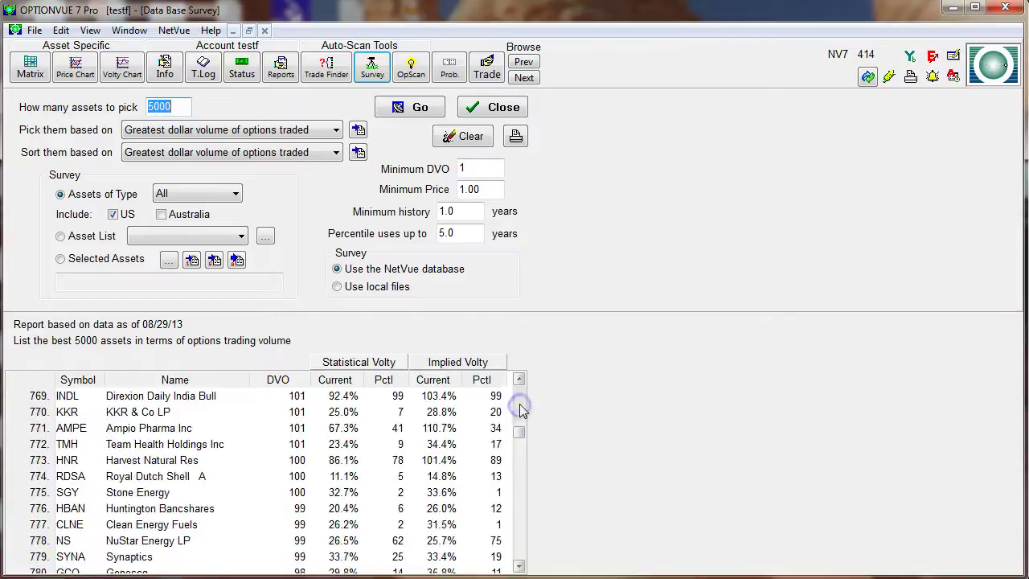
pyautogui.click(141, 491)
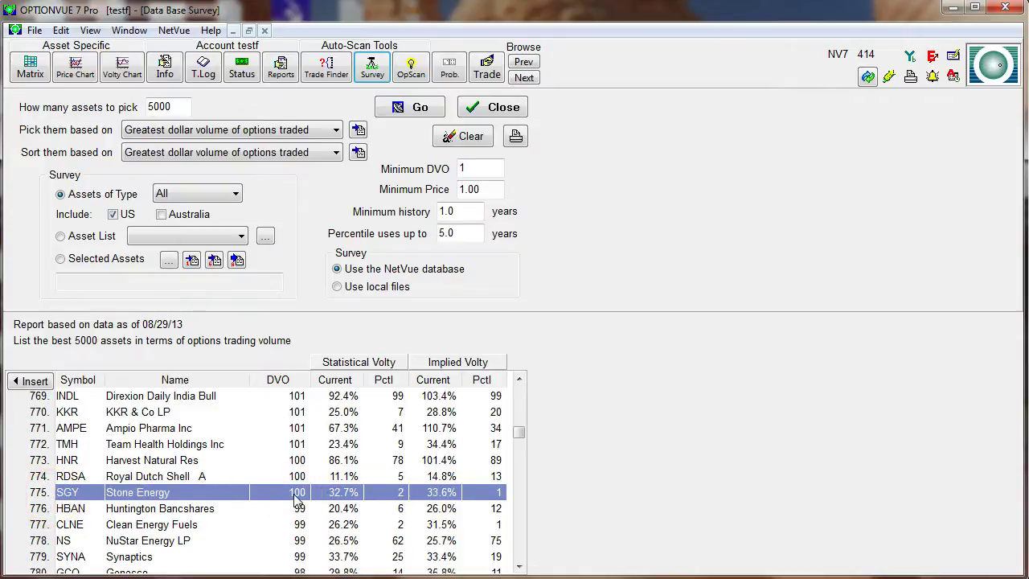
# Select the OVTI OmniVision Tech row, then change the asset count from 5000 to 100.
pyautogui.click(519, 432)
pyautogui.moveTo(519, 432); pyautogui.dragTo(520, 395)
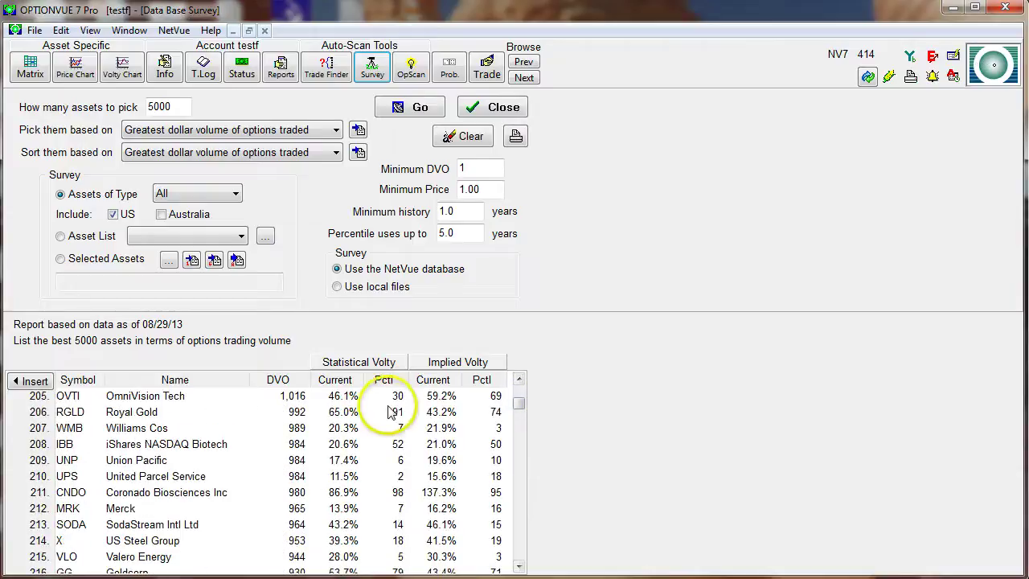
pyautogui.click(343, 399)
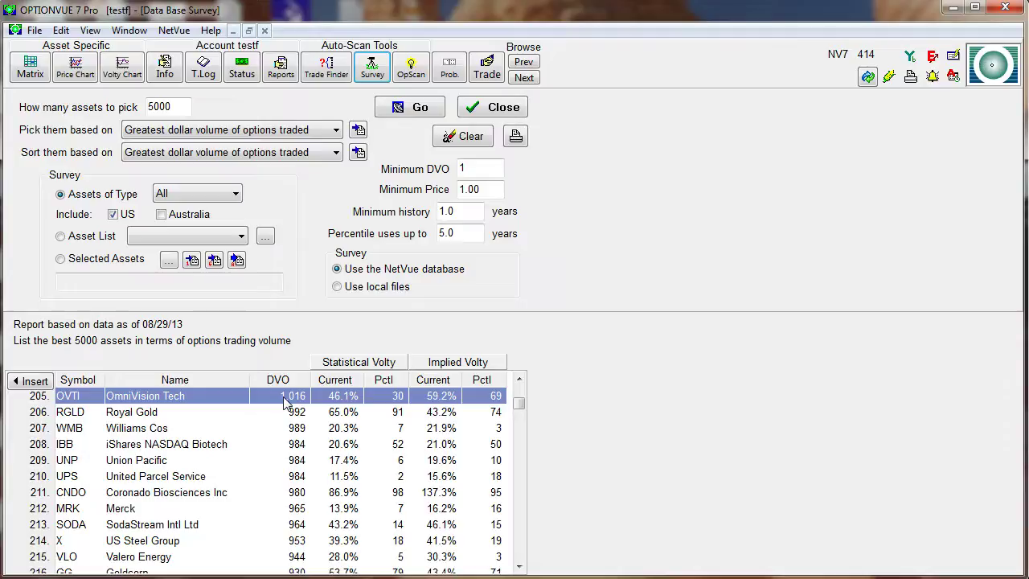
pyautogui.moveTo(172, 107); pyautogui.dragTo(137, 107)
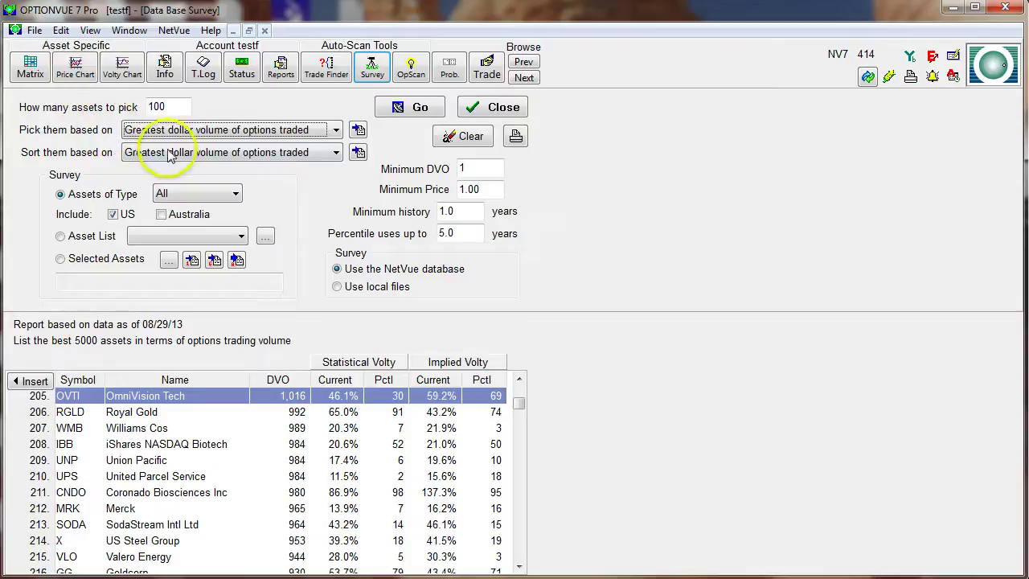
# Select MGM Mirage at rank 100 and bring up the sort-order choices.
pyautogui.click(520, 410)
pyautogui.moveTo(519, 410); pyautogui.dragTo(522, 404)
pyautogui.click(520, 455)
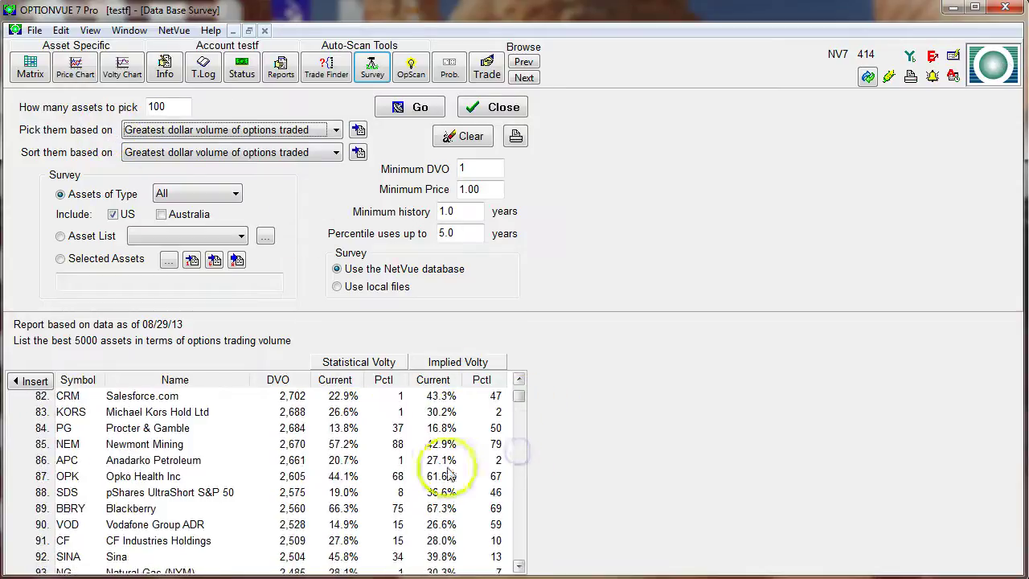
pyautogui.click(517, 500)
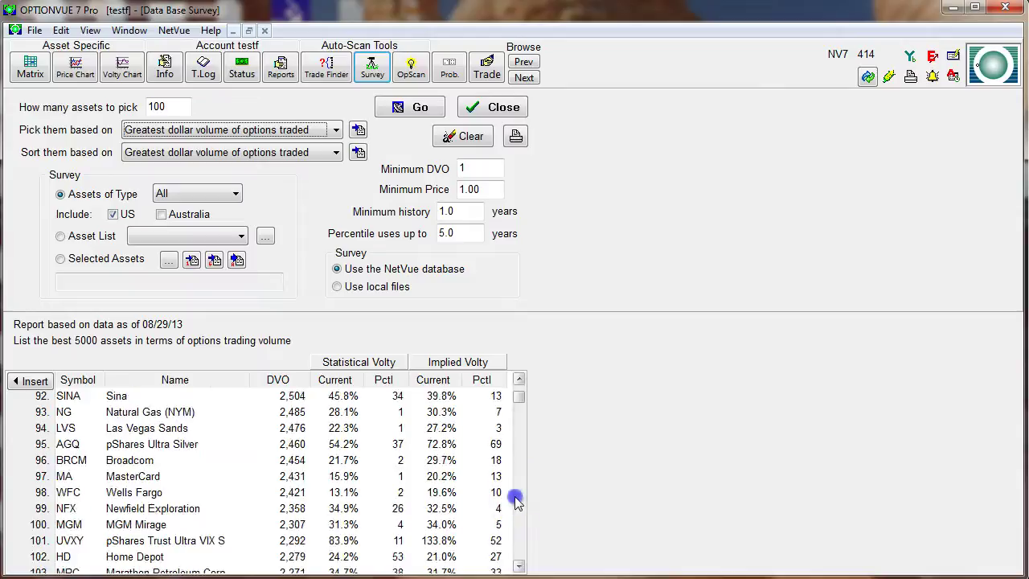
pyautogui.click(109, 526)
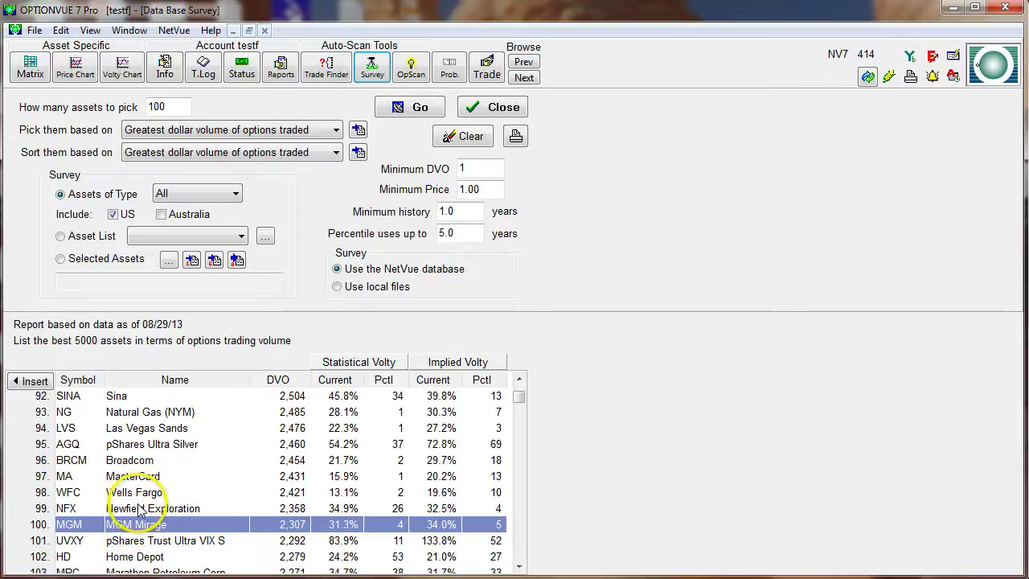
pyautogui.click(282, 157)
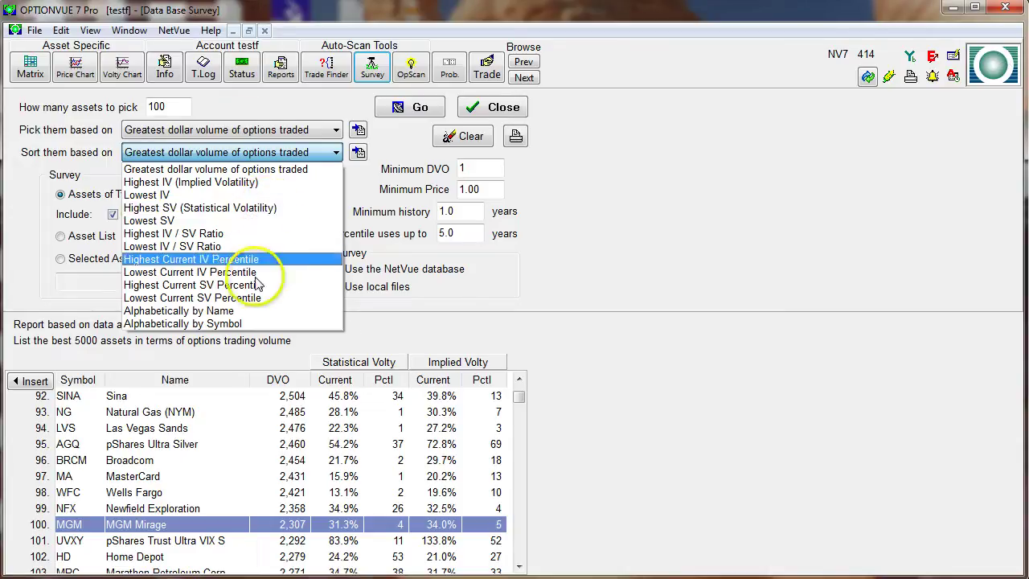
# Sort by Lowest Current IV Percentile, rerun the survey, and select top-ranked Cisco Systems.
pyautogui.click(153, 273)
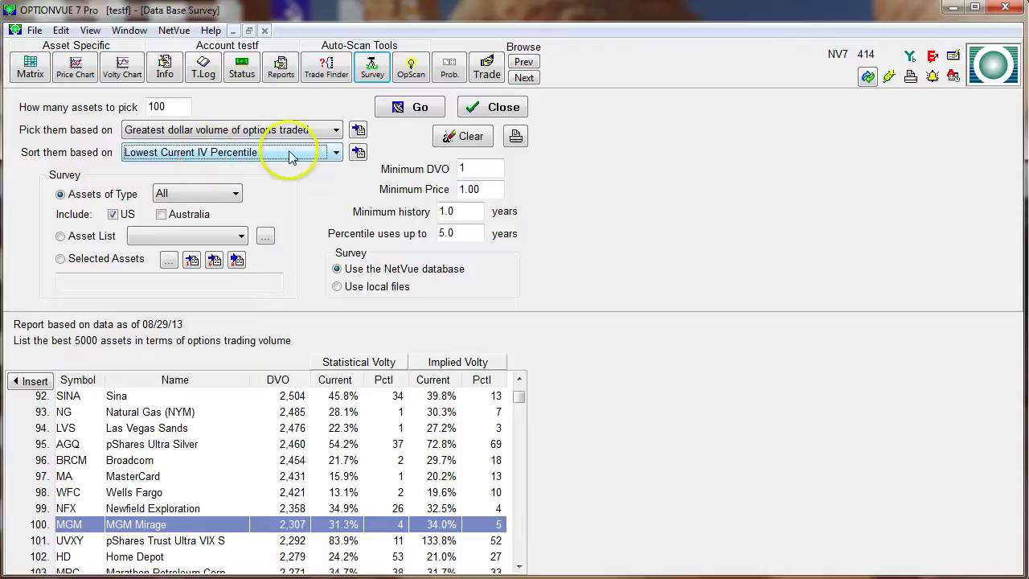
pyautogui.click(399, 110)
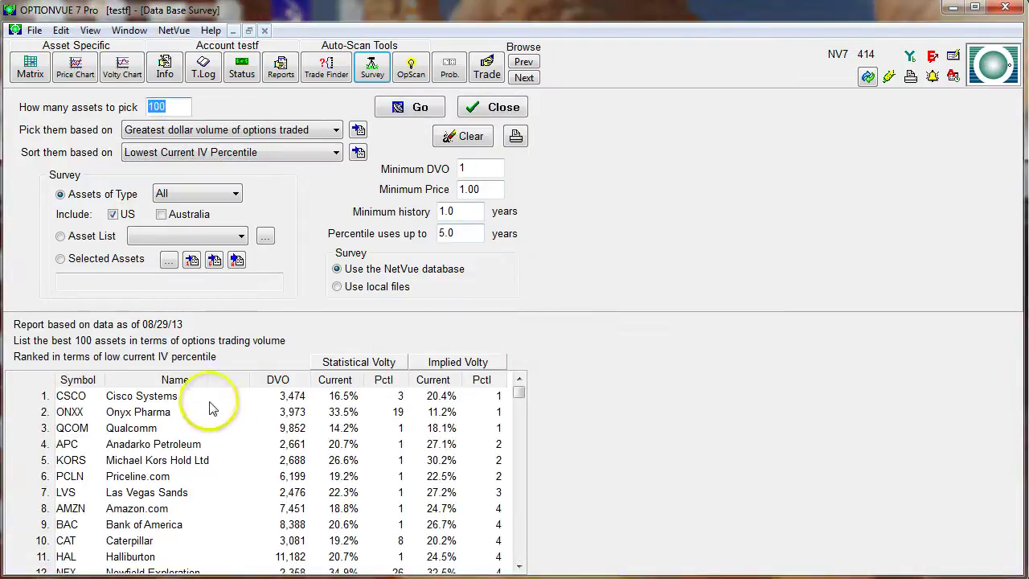
pyautogui.click(167, 400)
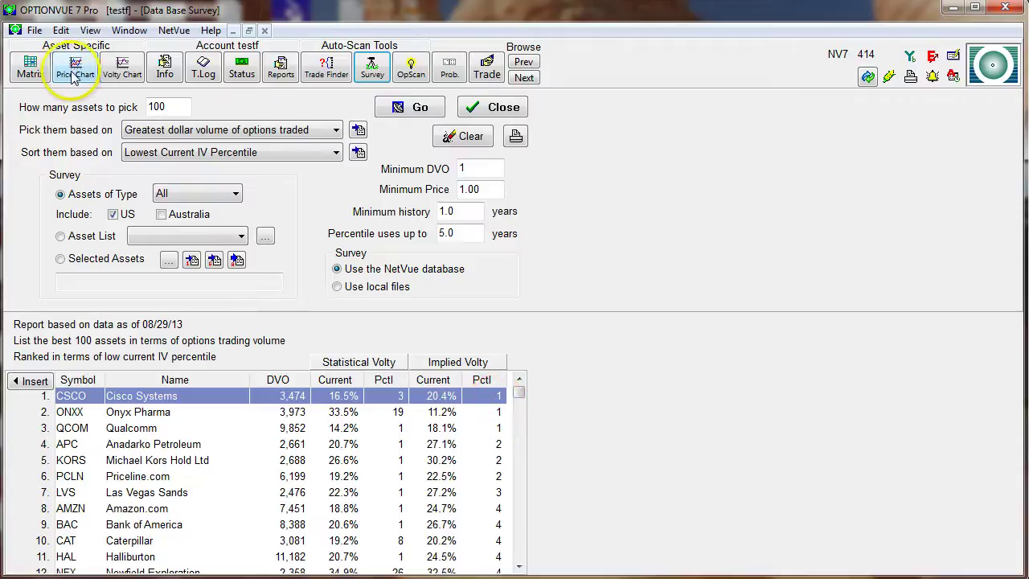
pyautogui.click(122, 67)
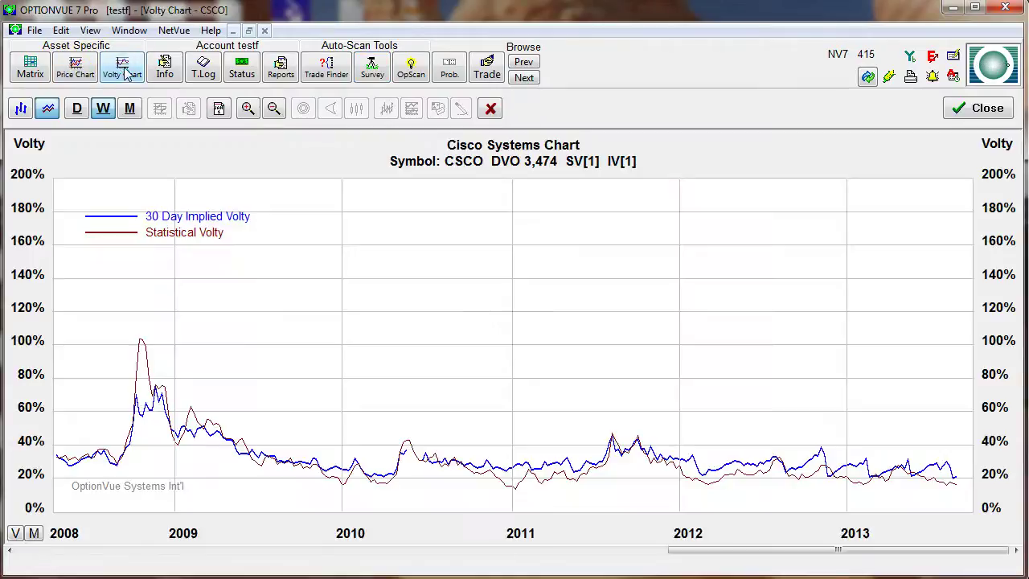
pyautogui.click(77, 109)
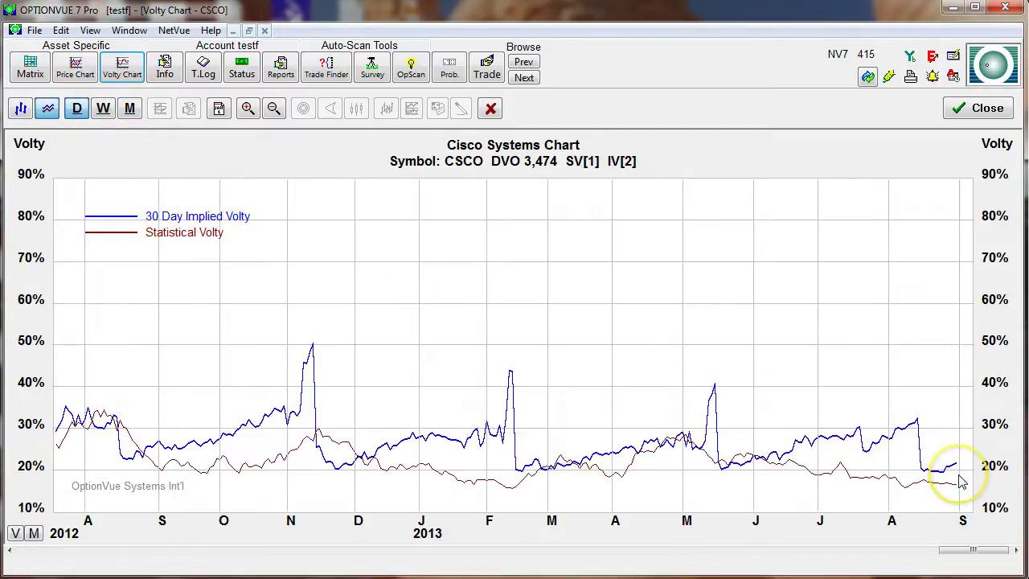
pyautogui.click(104, 109)
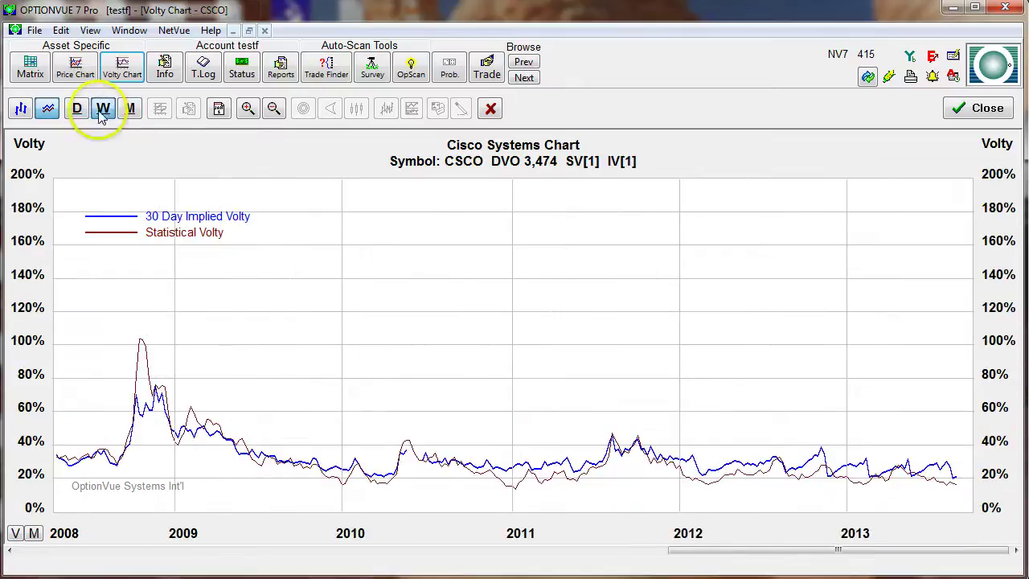
pyautogui.click(21, 110)
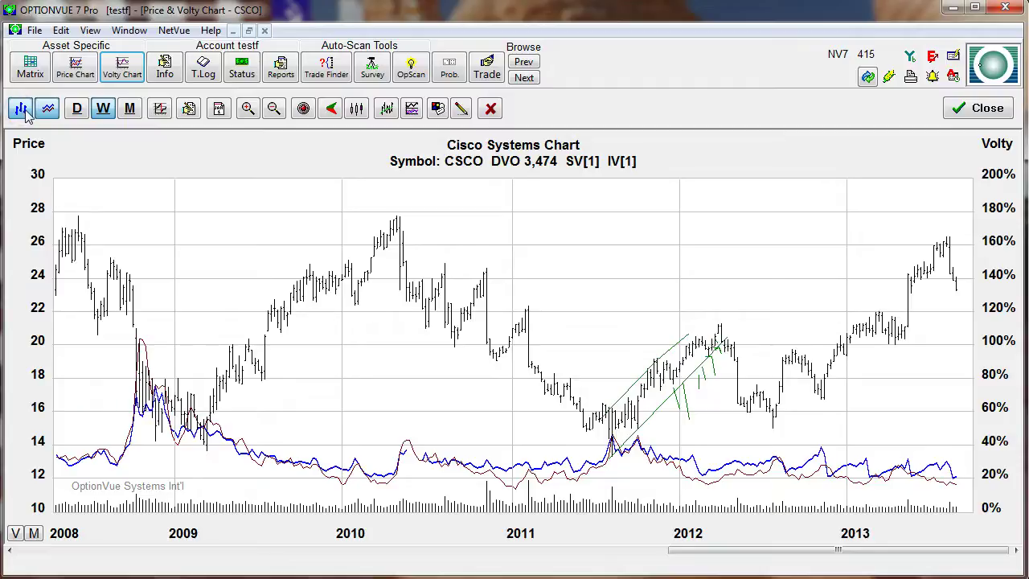
pyautogui.click(22, 111)
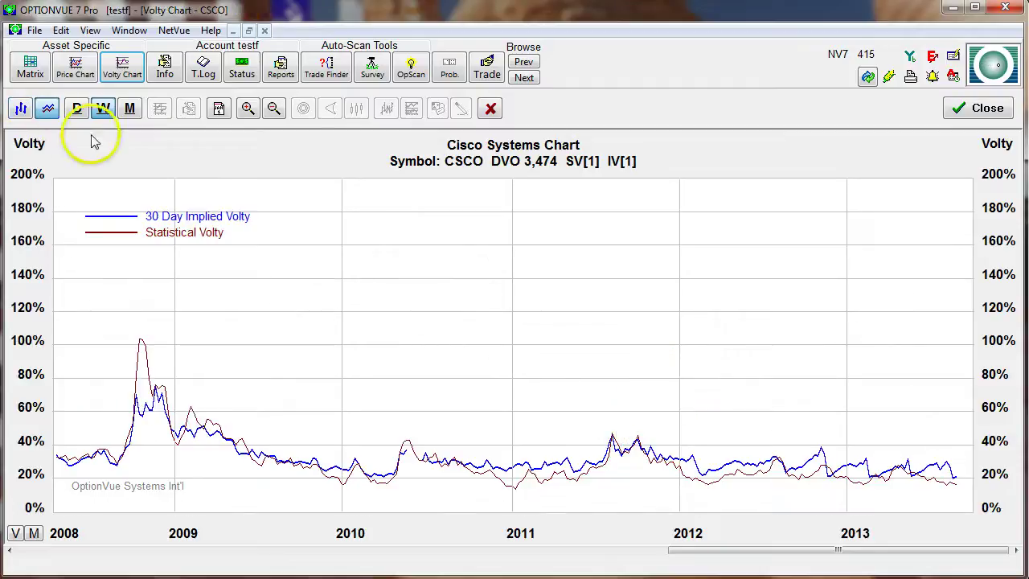
pyautogui.click(371, 68)
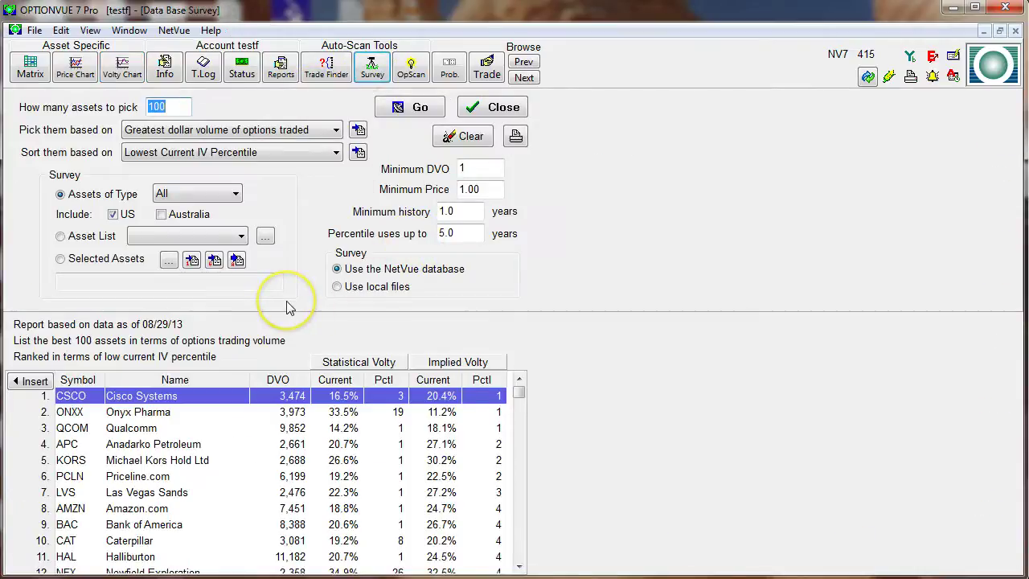
# Re-sort by Highest Current IV Percentile, rerun, and open top-ranked Barrick Gold's volatility chart.
pyautogui.click(261, 153)
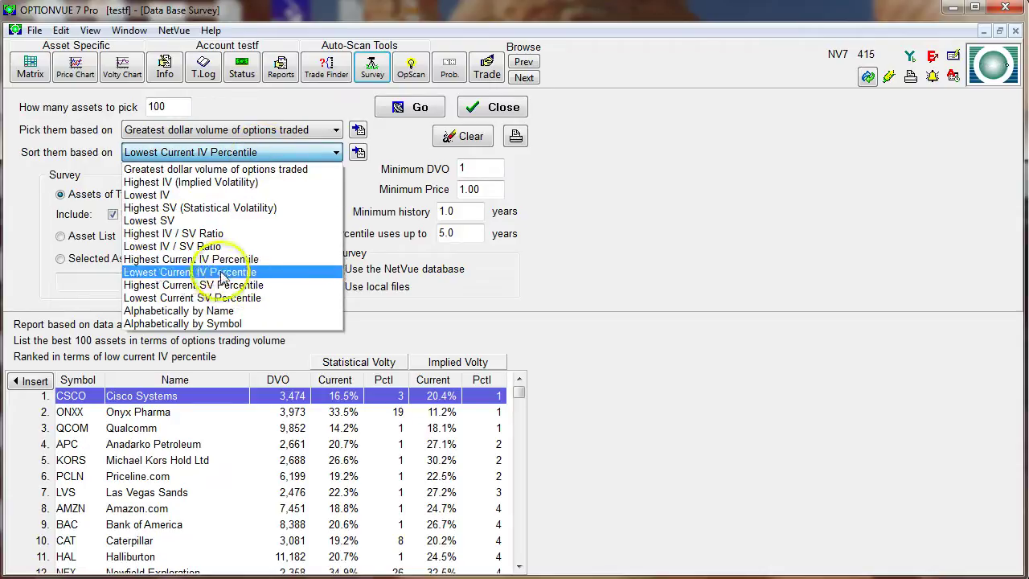
pyautogui.click(145, 262)
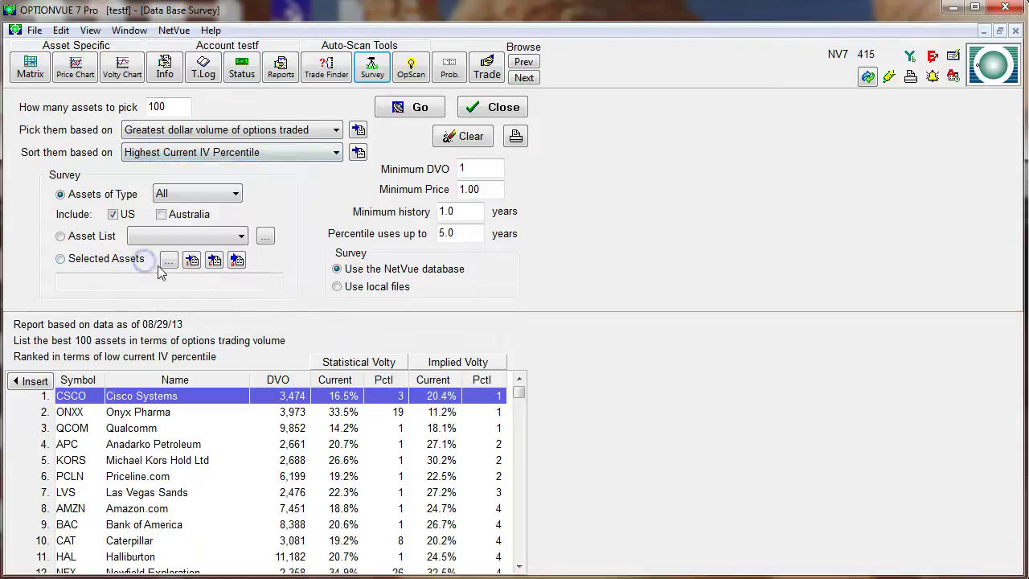
pyautogui.click(406, 112)
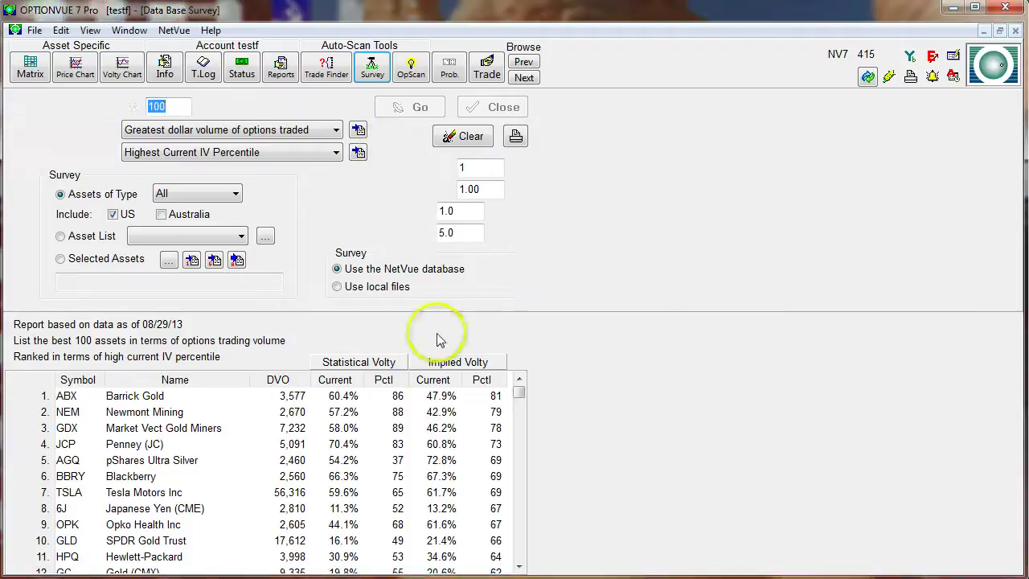
pyautogui.click(192, 399)
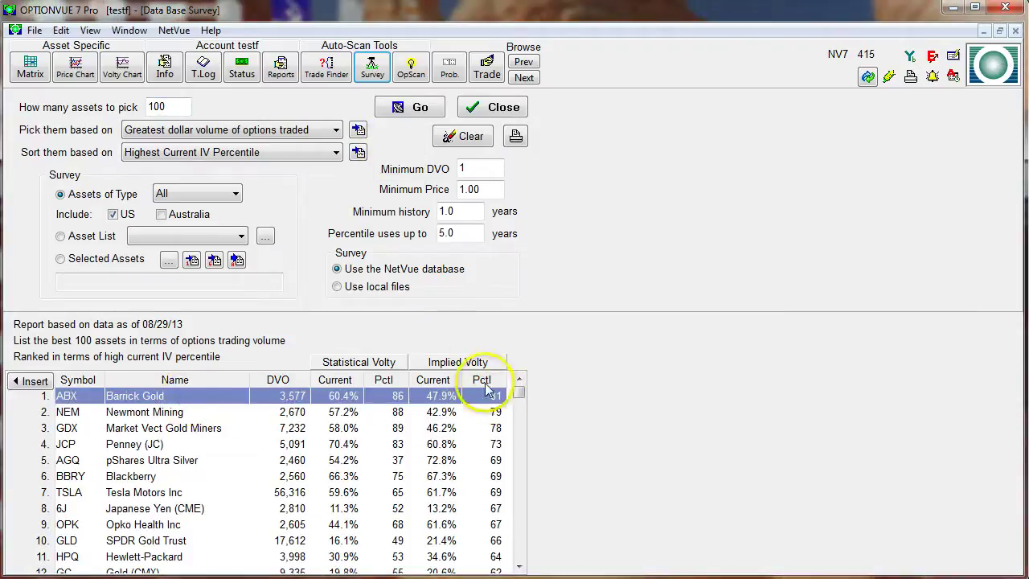
pyautogui.click(122, 67)
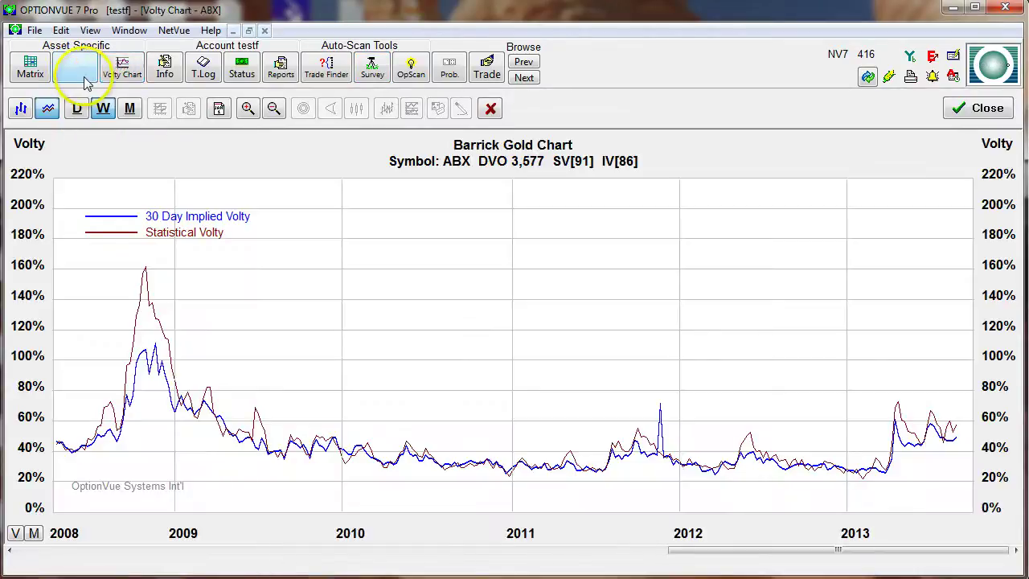
# View Barrick Gold's price bars with volatility, then close that chart.
pyautogui.click(78, 71)
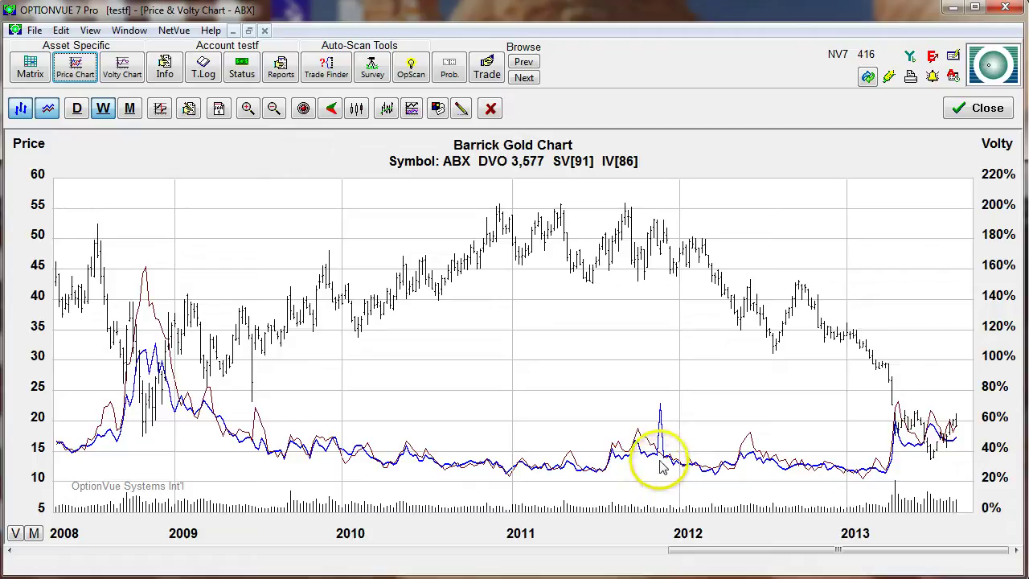
pyautogui.click(973, 108)
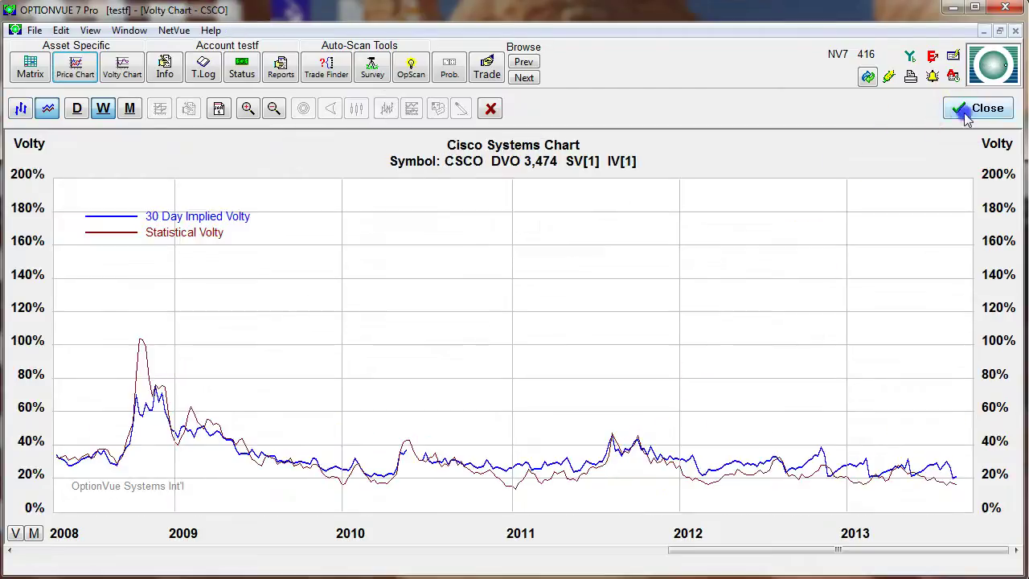
# Set both Pick and Sort to Highest IV (Implied Volatility) and rerun the survey.
pyautogui.click(370, 71)
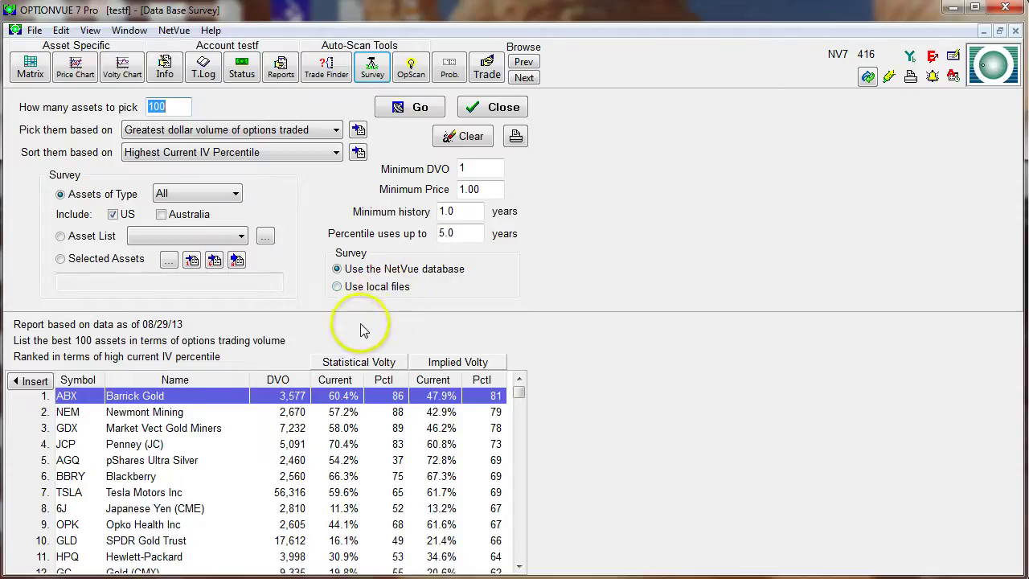
pyautogui.click(287, 133)
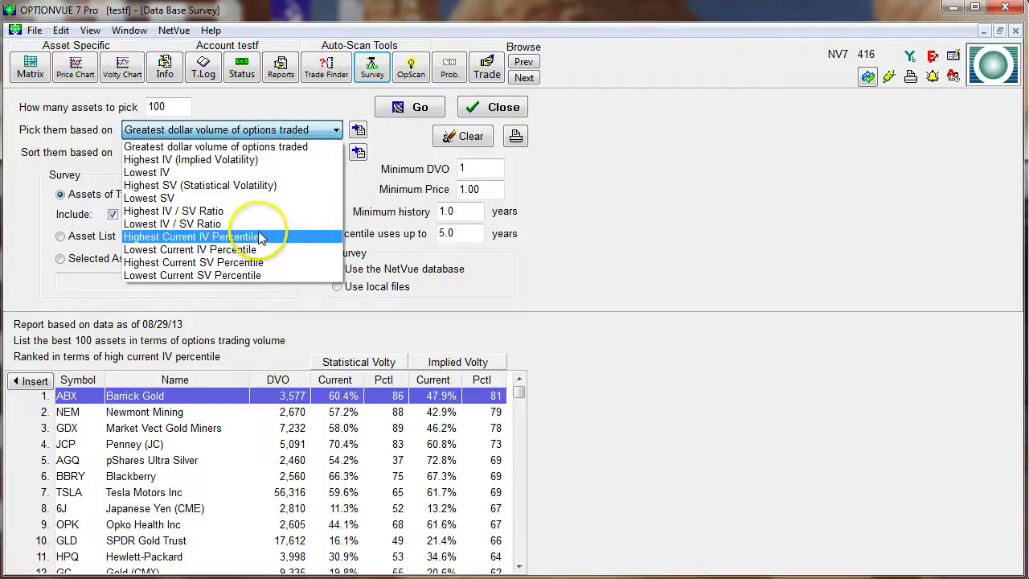
pyautogui.click(214, 160)
pyautogui.click(217, 159)
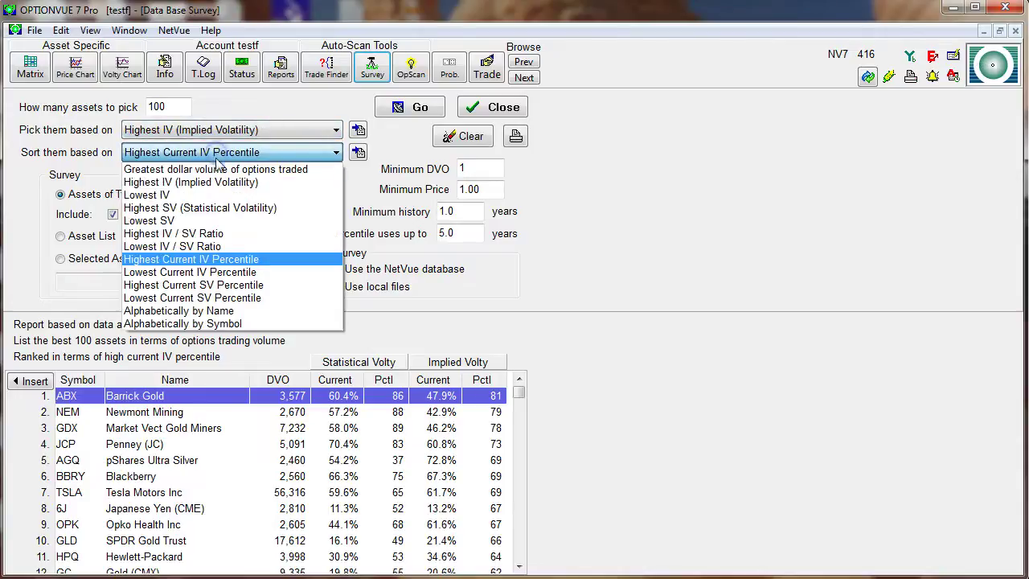
pyautogui.click(219, 184)
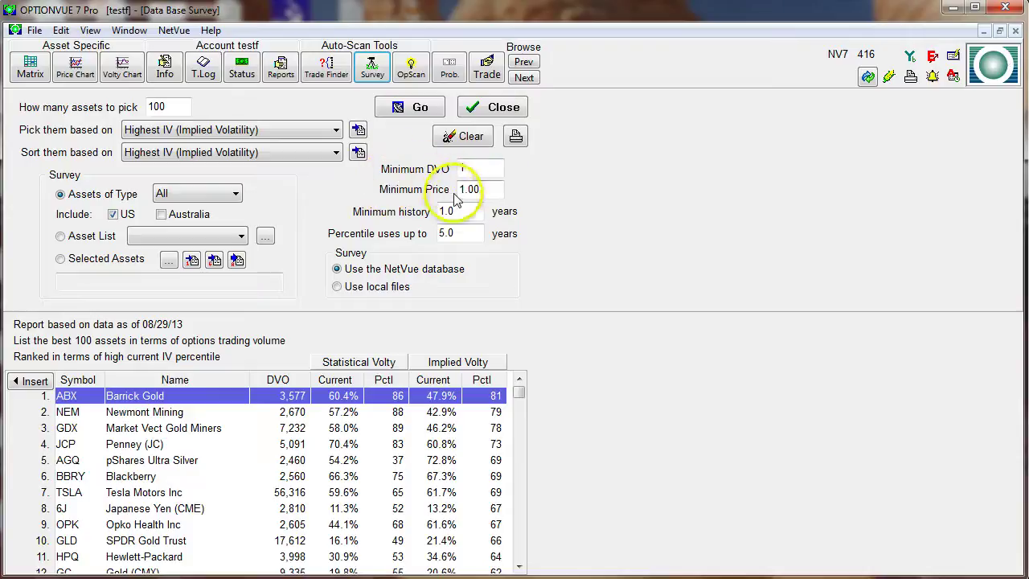
pyautogui.click(411, 107)
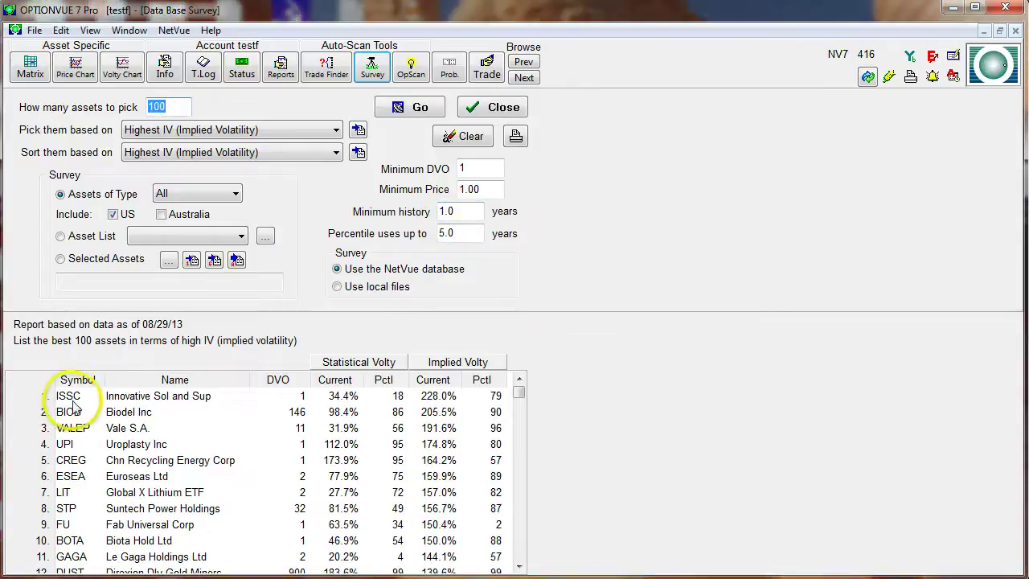
# Select top-ranked ISSC, then raise the minimum DVO to 100 and rerun the survey.
pyautogui.click(437, 399)
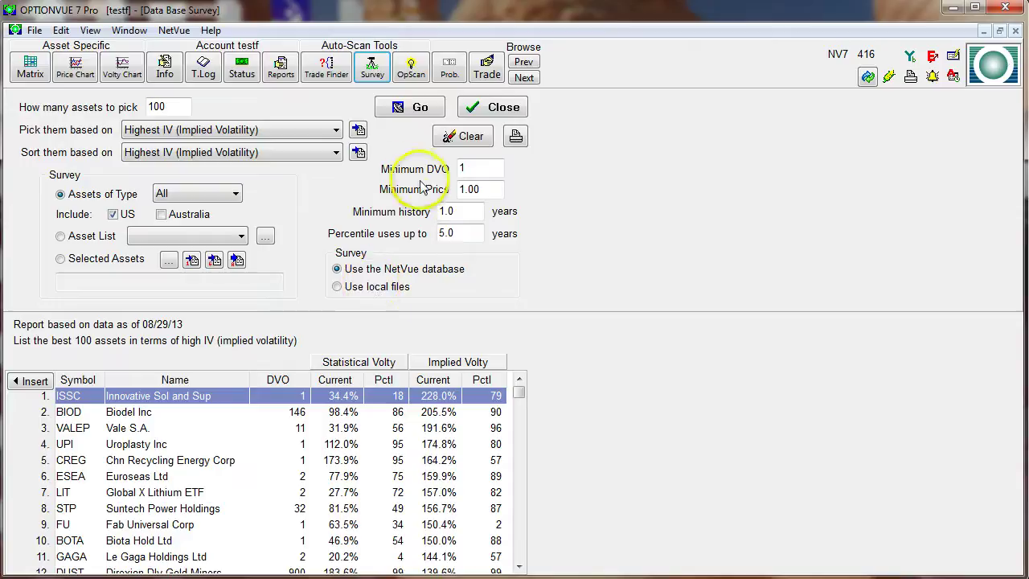
pyautogui.doubleClick(482, 167)
pyautogui.write('1')
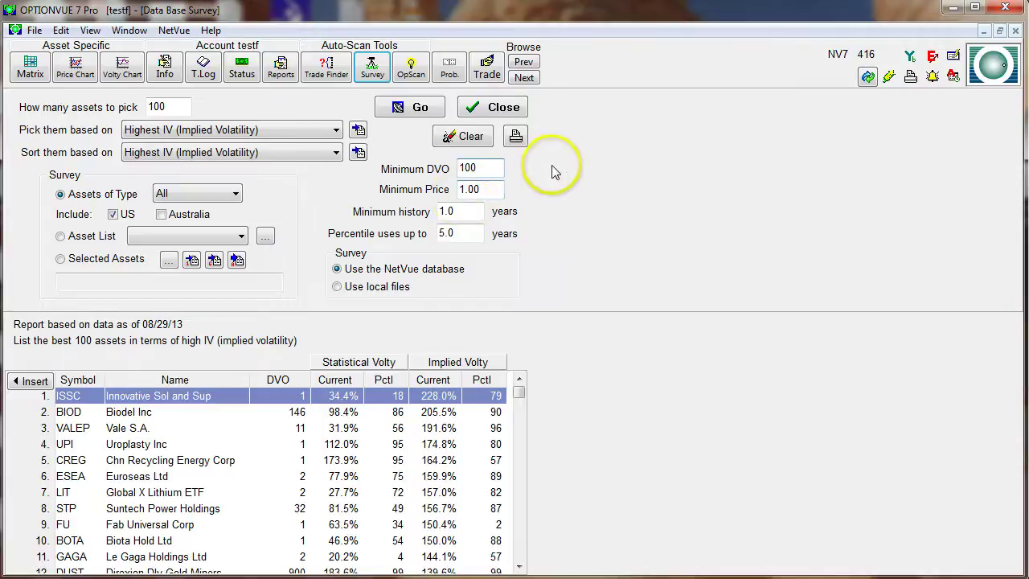
pyautogui.click(488, 169)
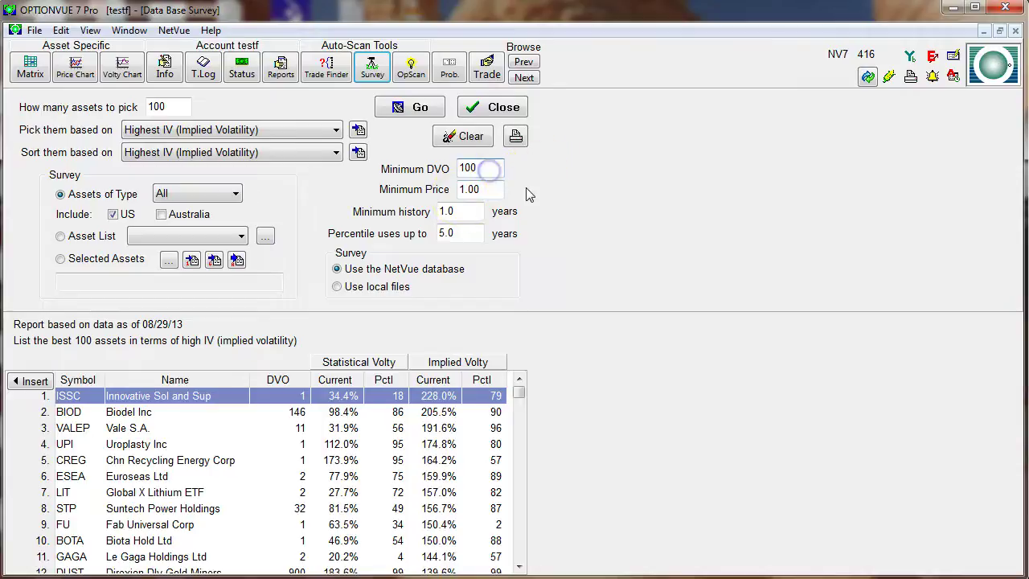
pyautogui.click(414, 106)
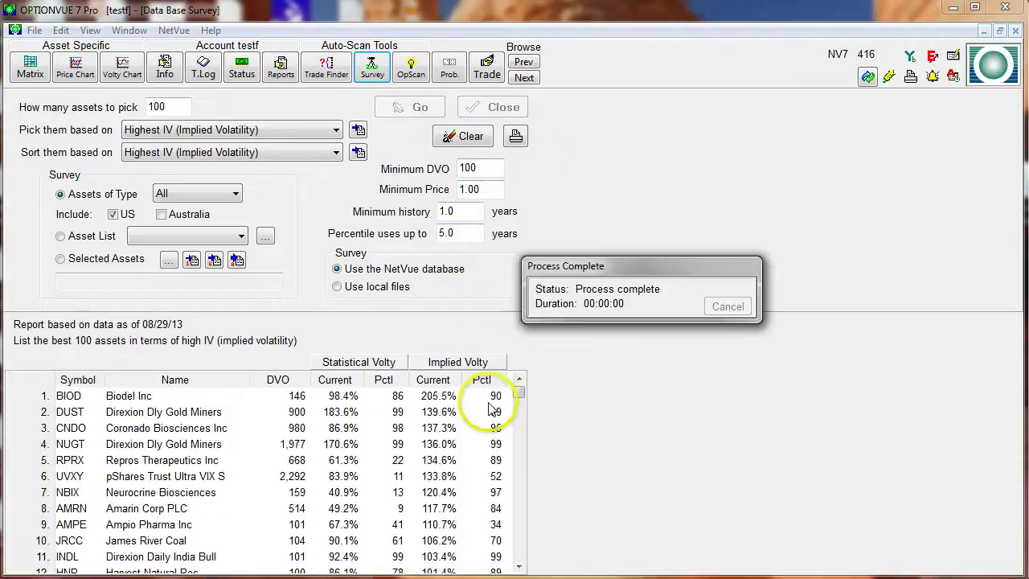
# Step through the result rows and return to BIOD at the top.
pyautogui.click(434, 398)
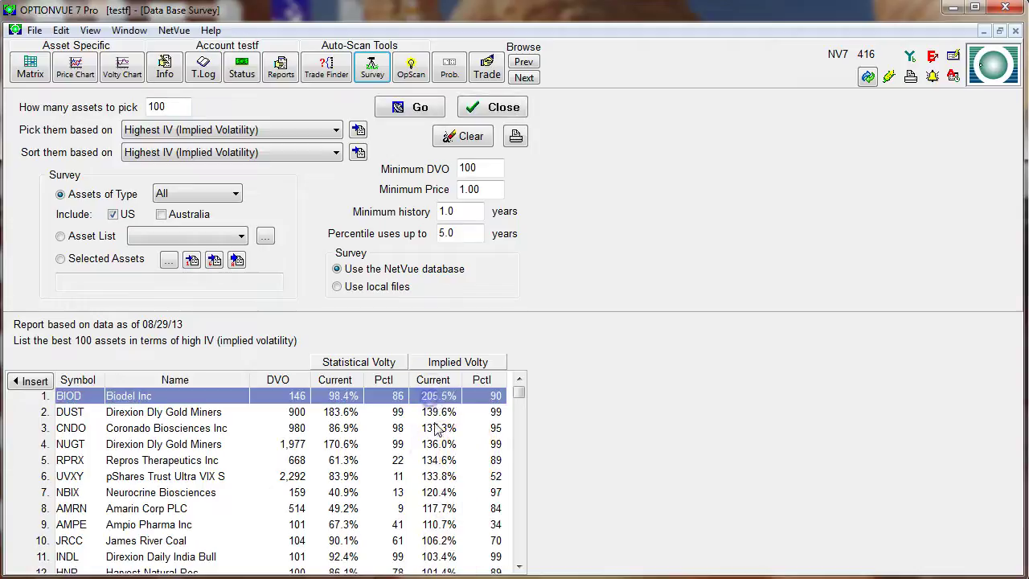
pyautogui.press('Down')
pyautogui.press('Down')
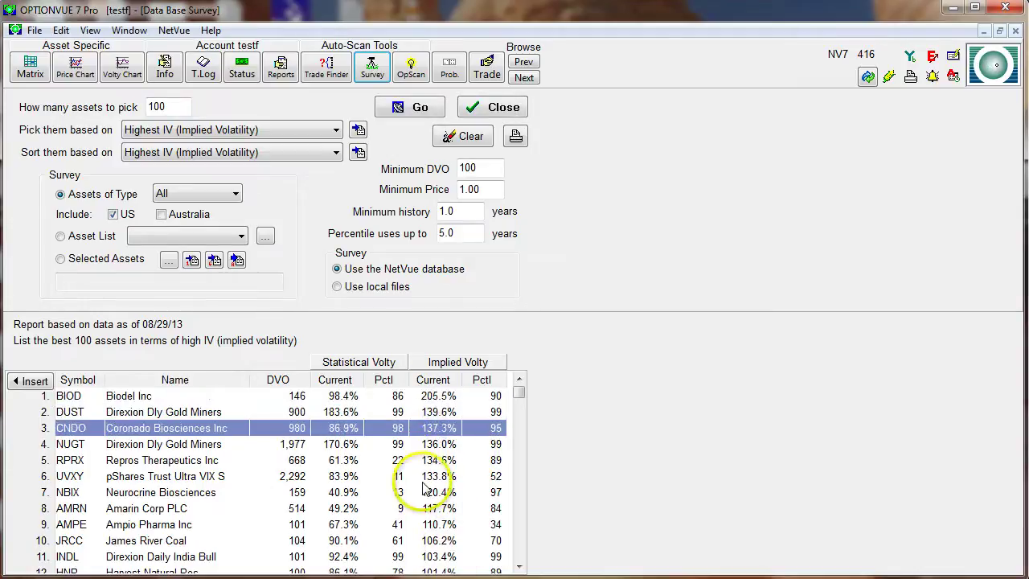
pyautogui.click(208, 398)
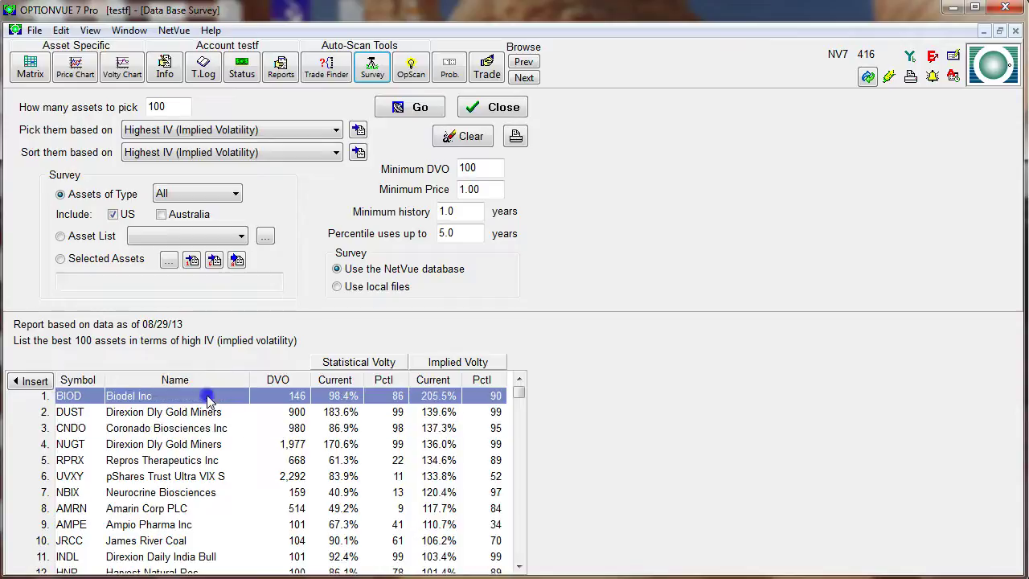
# Browse price and volatility charts from BIOD through DUST, CNDO, NUGT, RPRX, UVXY, then back to RPRX.
pyautogui.click(75, 66)
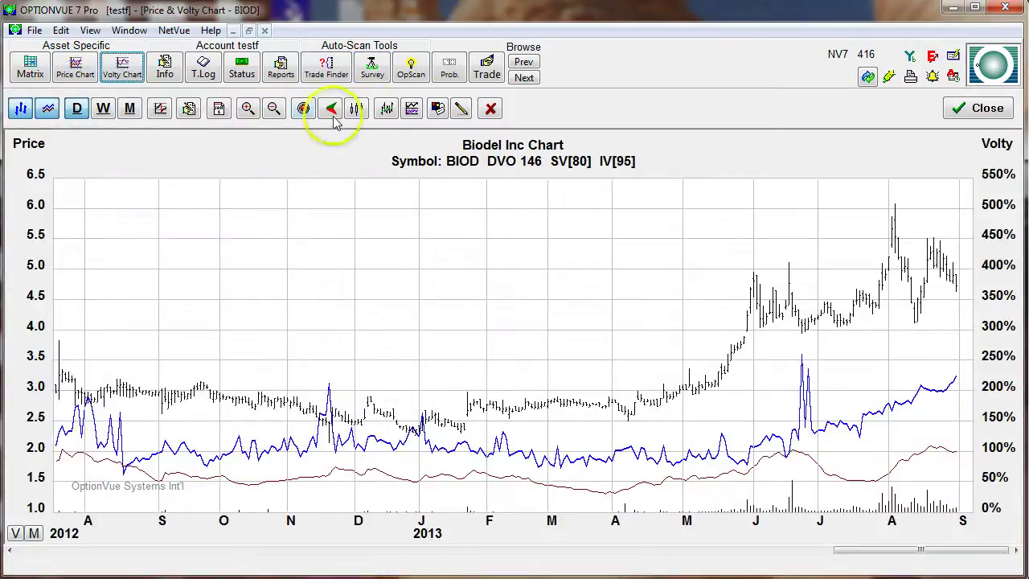
pyautogui.click(524, 78)
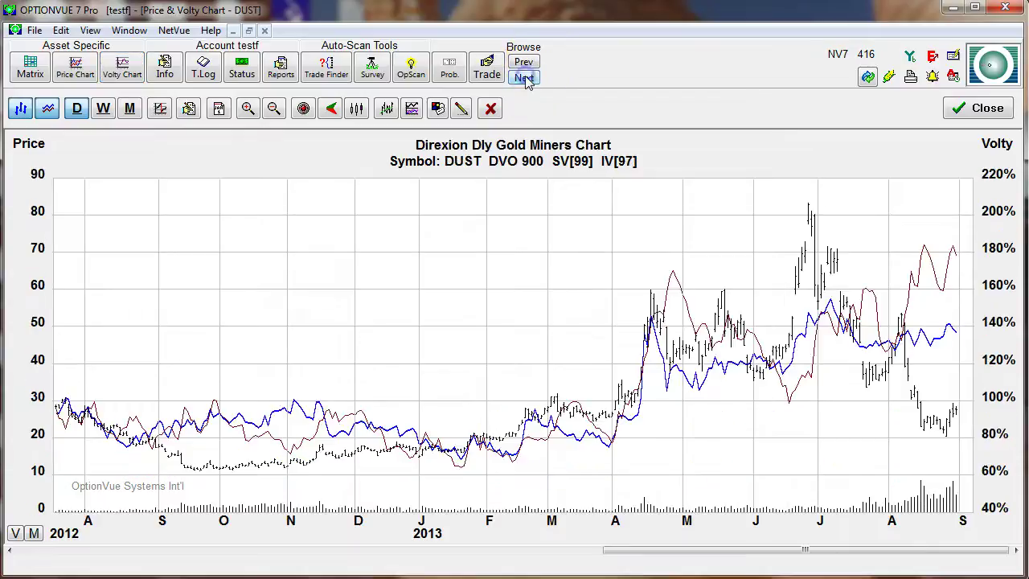
pyautogui.click(524, 78)
pyautogui.click(524, 78)
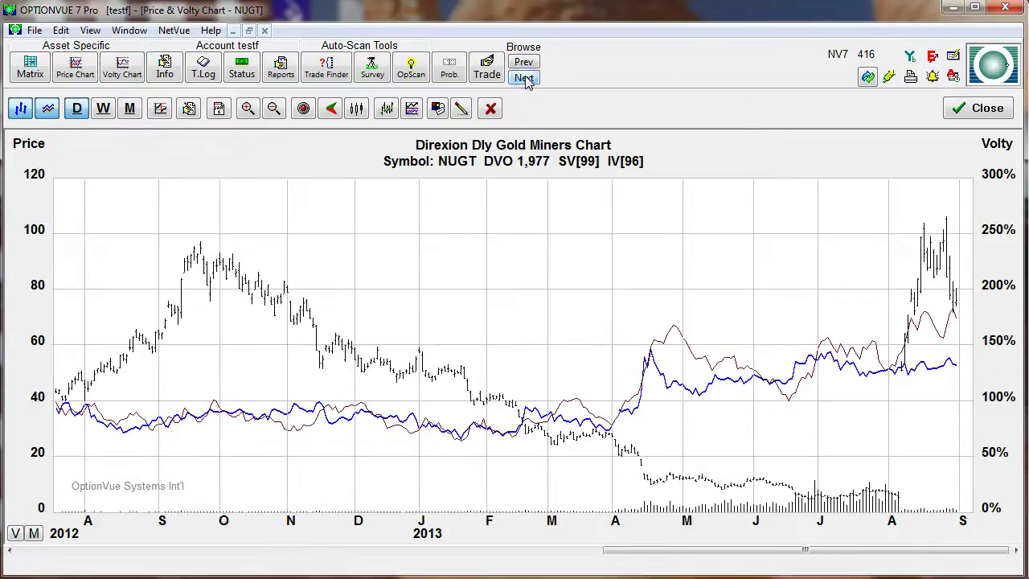
pyautogui.click(524, 78)
pyautogui.click(525, 78)
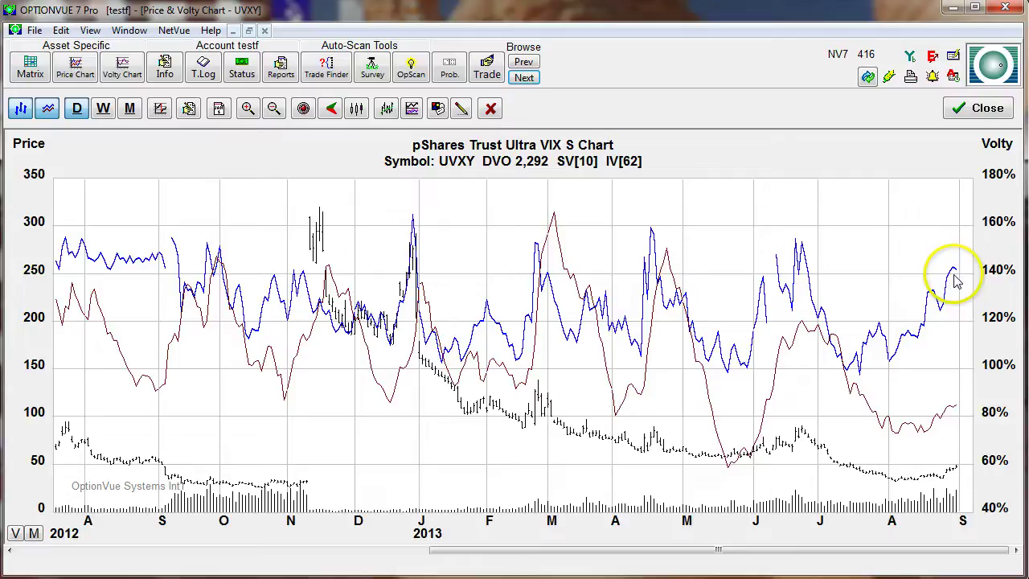
pyautogui.click(523, 63)
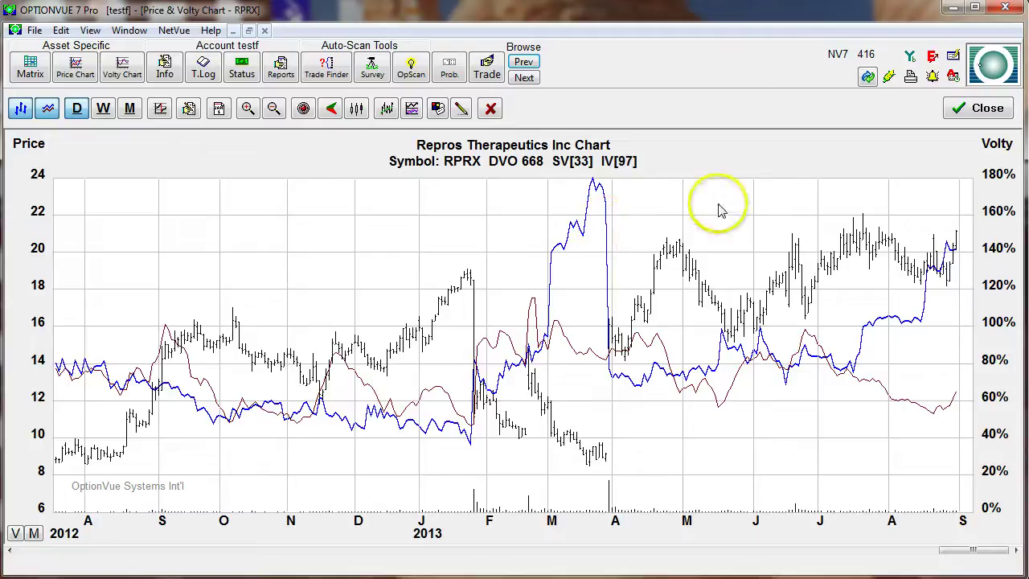
# Close the RPRX and CSCO chart windows and the Data Base Survey window.
pyautogui.click(975, 108)
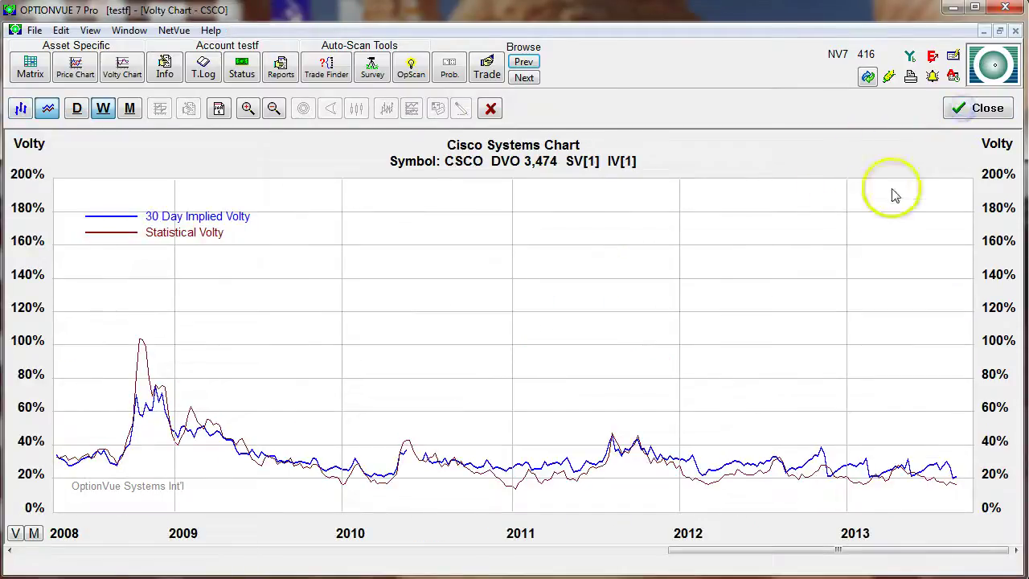
pyautogui.click(971, 108)
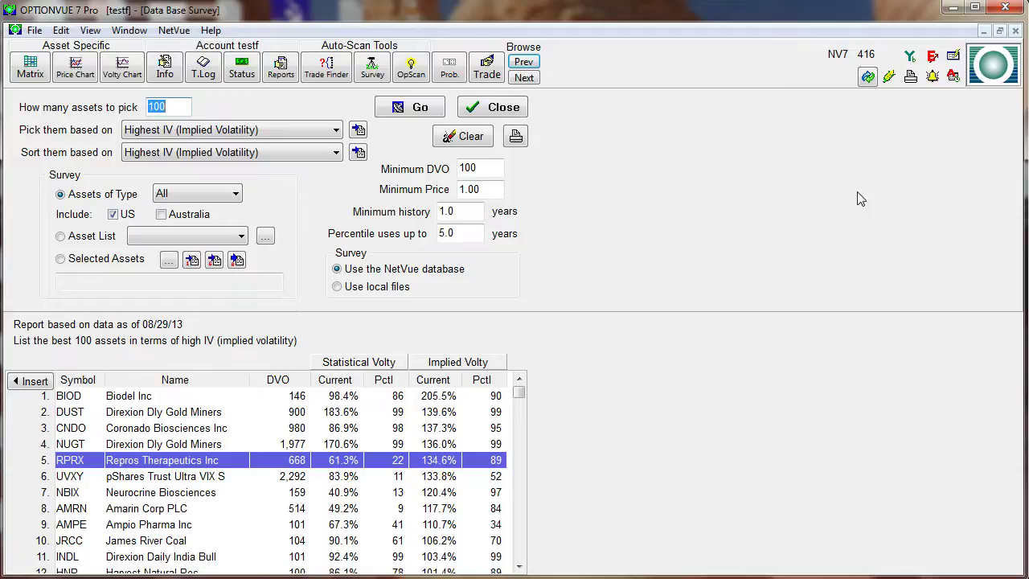
pyautogui.click(502, 107)
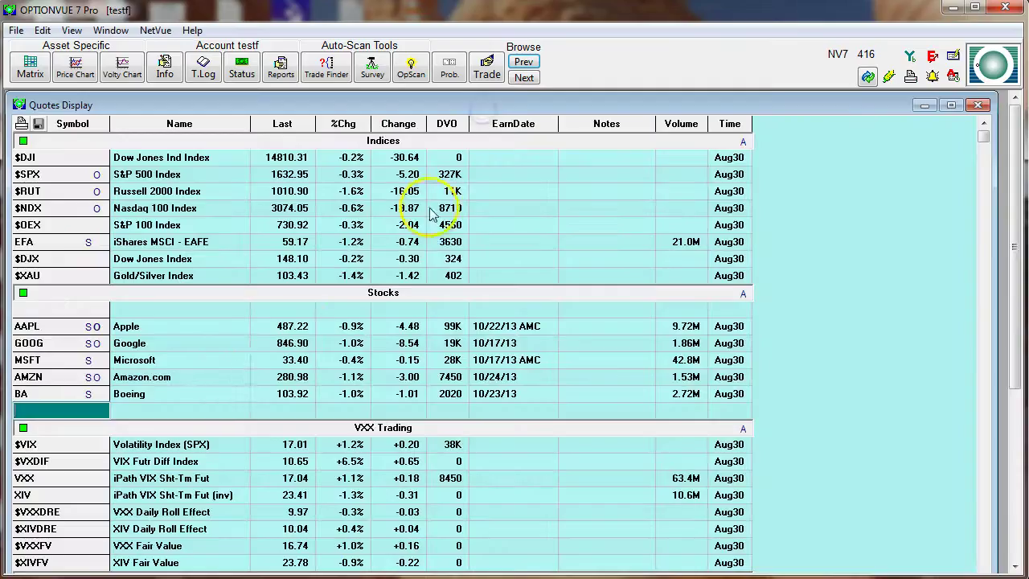
# Select GOOG and MSFT in the stocks list, then reopen the Data Base Survey and move it up-left.
pyautogui.click(33, 343)
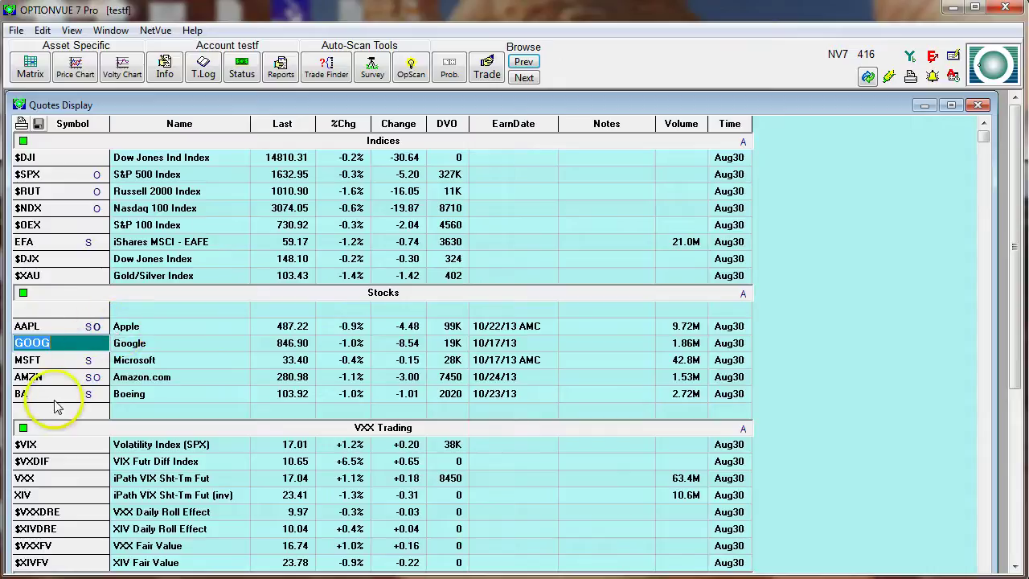
pyautogui.click(34, 360)
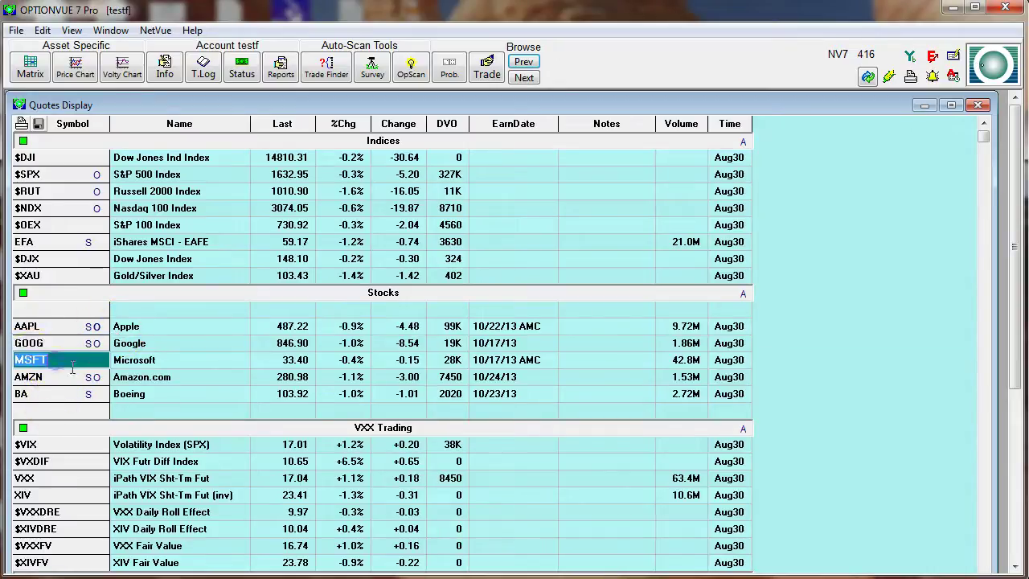
pyautogui.click(372, 69)
pyautogui.moveTo(397, 211); pyautogui.dragTo(372, 118)
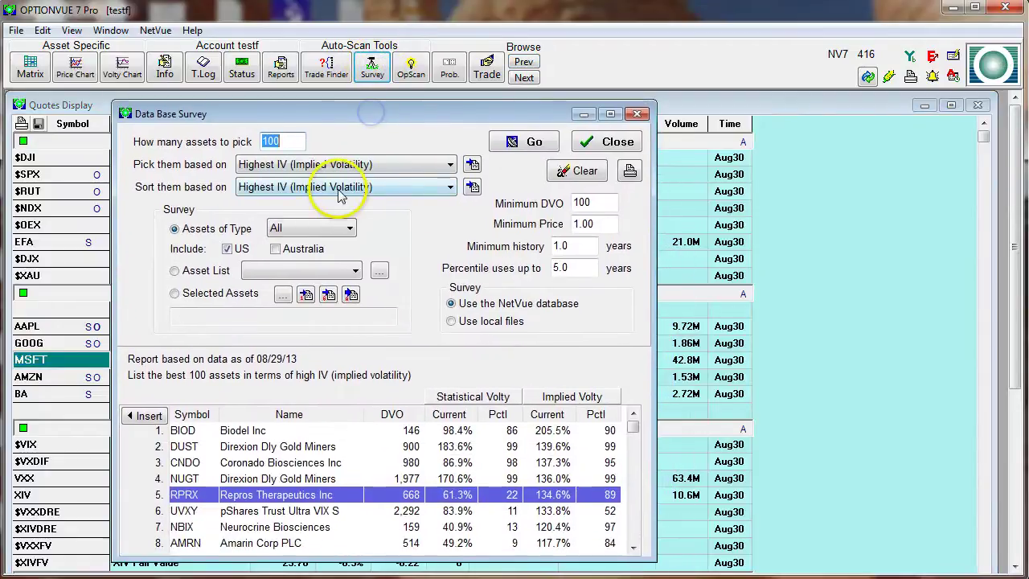
# Restrict the survey to Selected Assets AAPL, GOOG, MSFT, AMZN and BA from the Quotes Display, and run it.
pyautogui.click(184, 230)
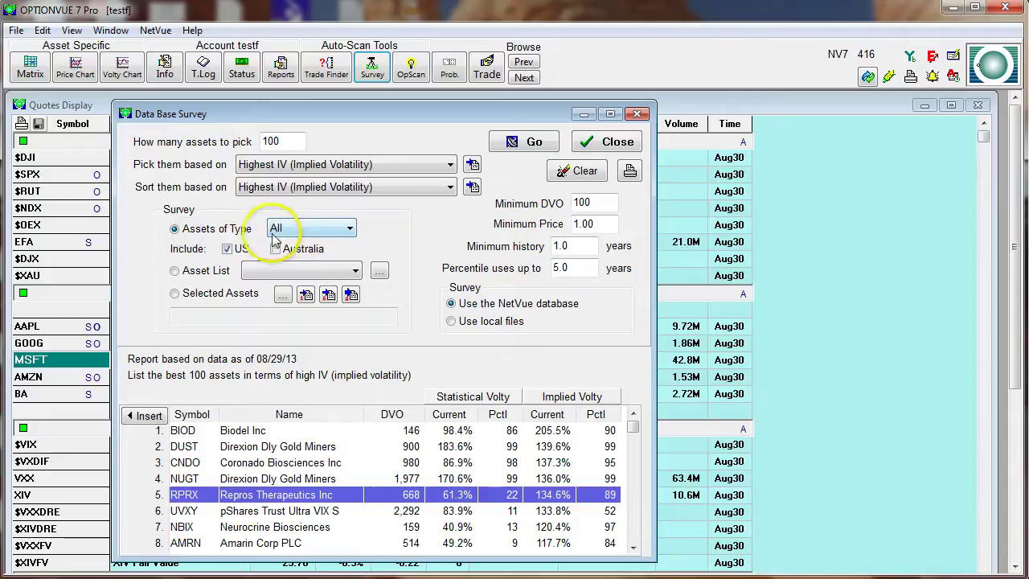
pyautogui.click(179, 293)
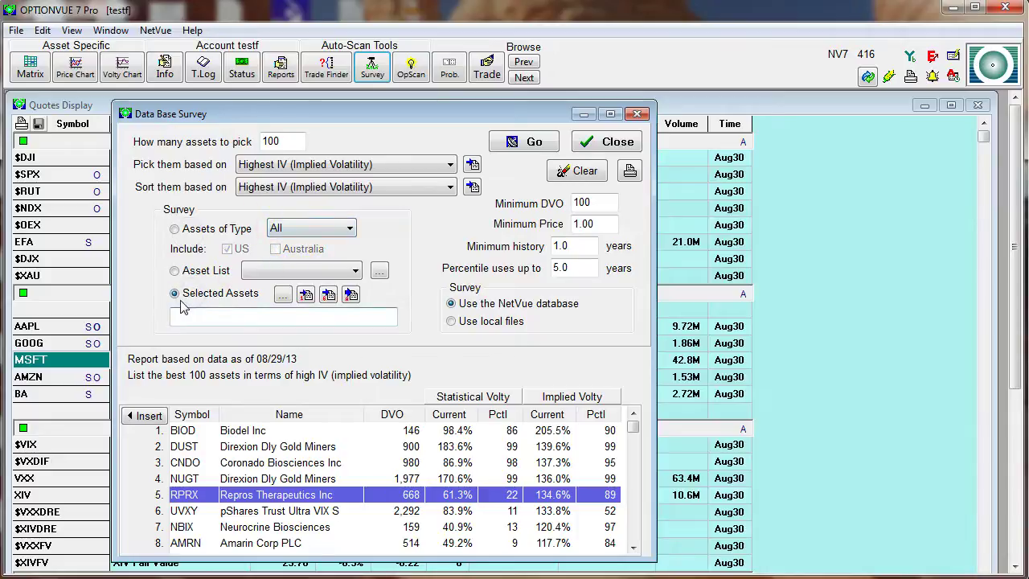
pyautogui.click(328, 296)
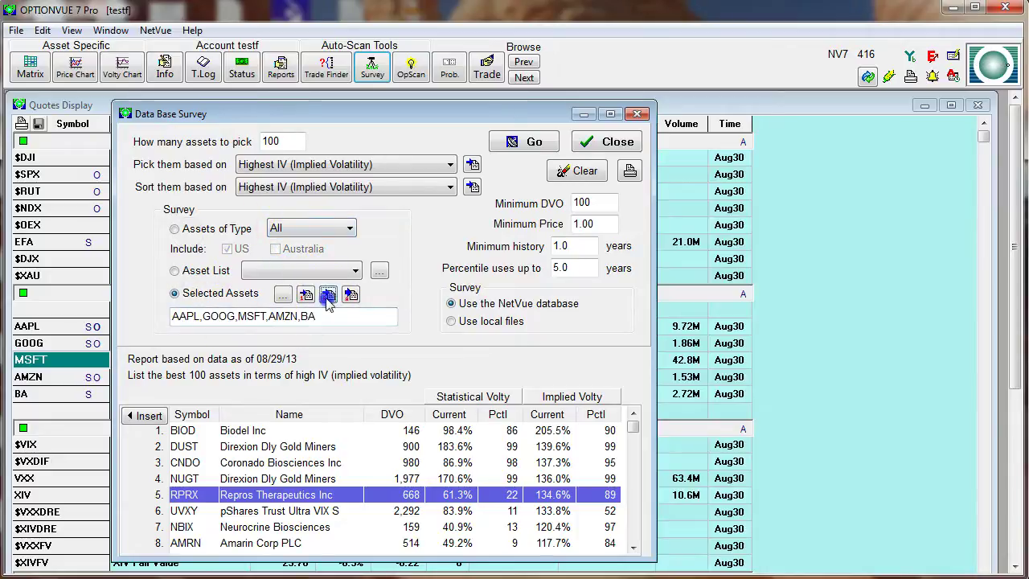
pyautogui.moveTo(329, 316); pyautogui.dragTo(155, 320)
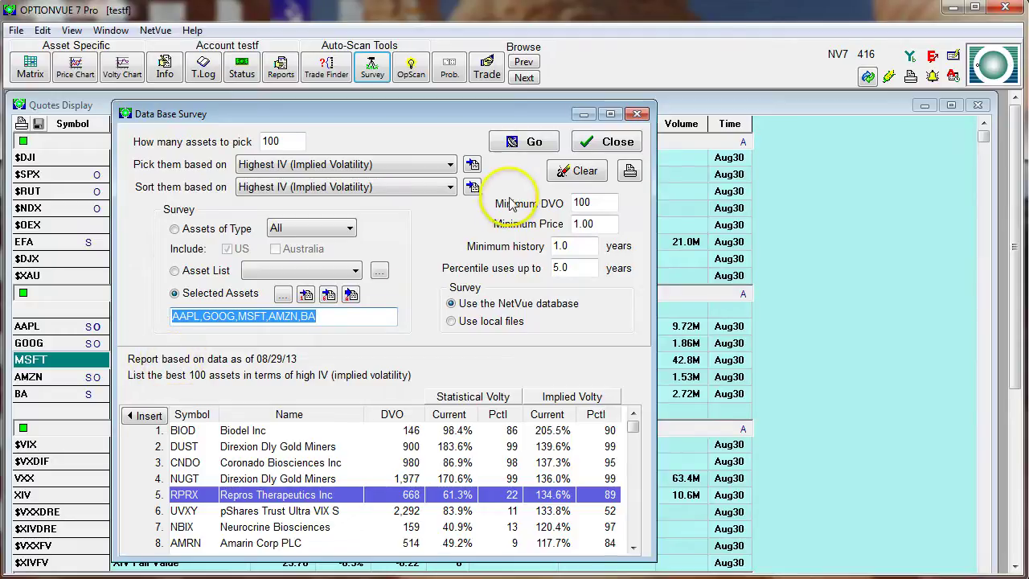
pyautogui.click(515, 142)
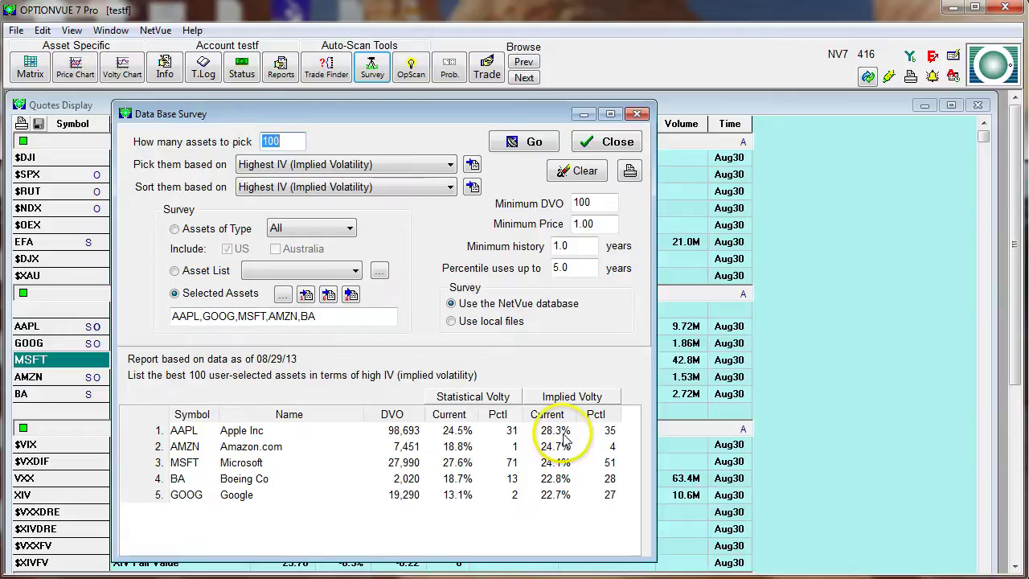
pyautogui.click(346, 190)
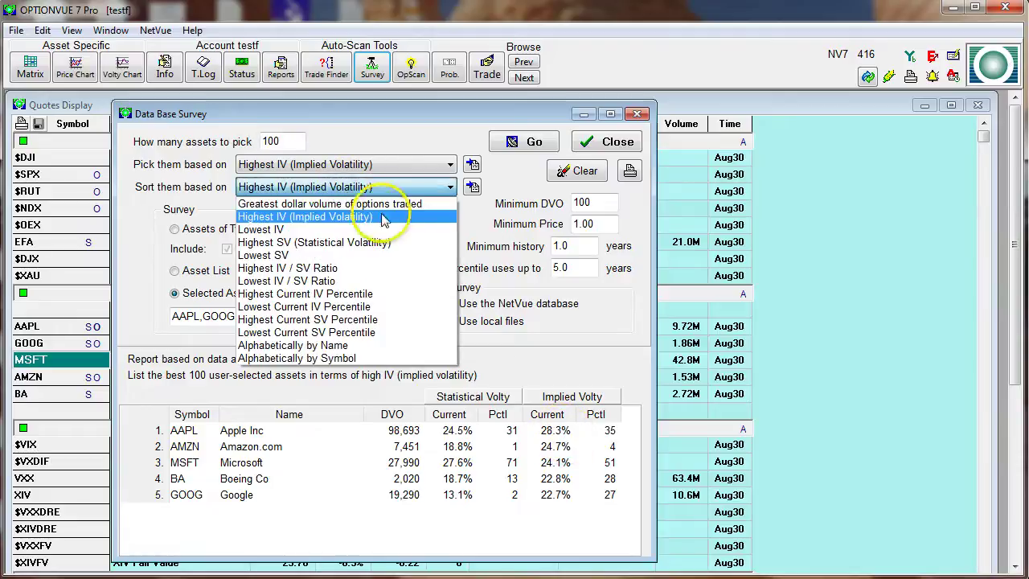
# Sort the five stocks by Lowest Current IV Percentile and rerun the survey.
pyautogui.click(344, 307)
pyautogui.click(525, 142)
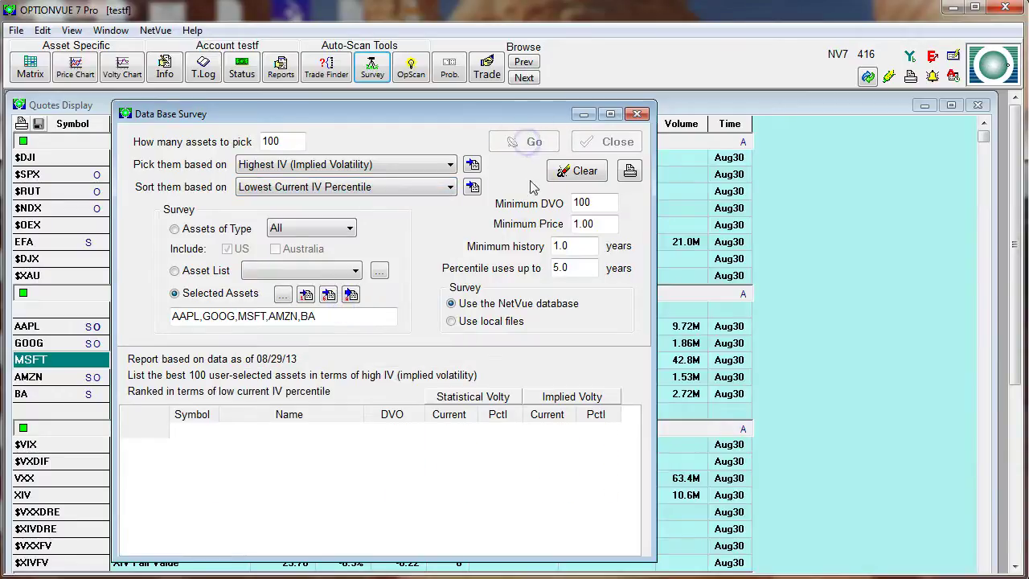